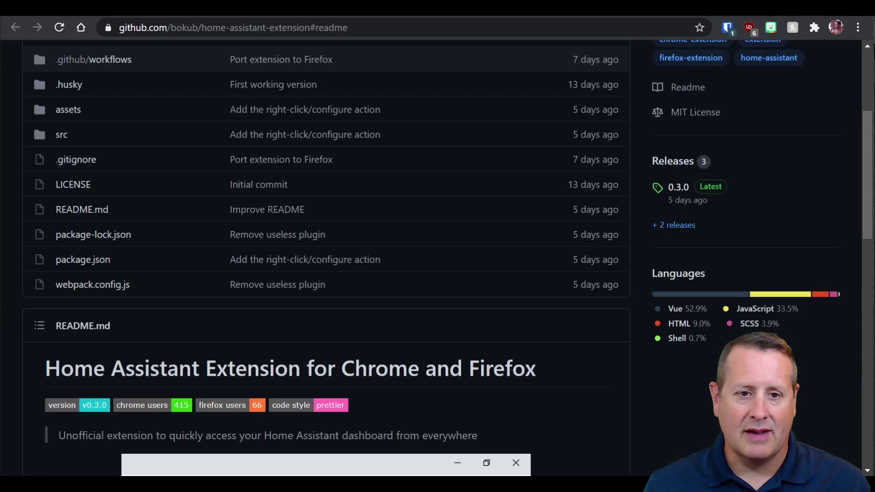
Step: Scroll the home-assistant-extension README down to its Setup section with the Chrome and Firefox install links
{"action": "scroll", "coordinate": [91, 182], "scroll_direction": "up", "scroll_amount": 5}
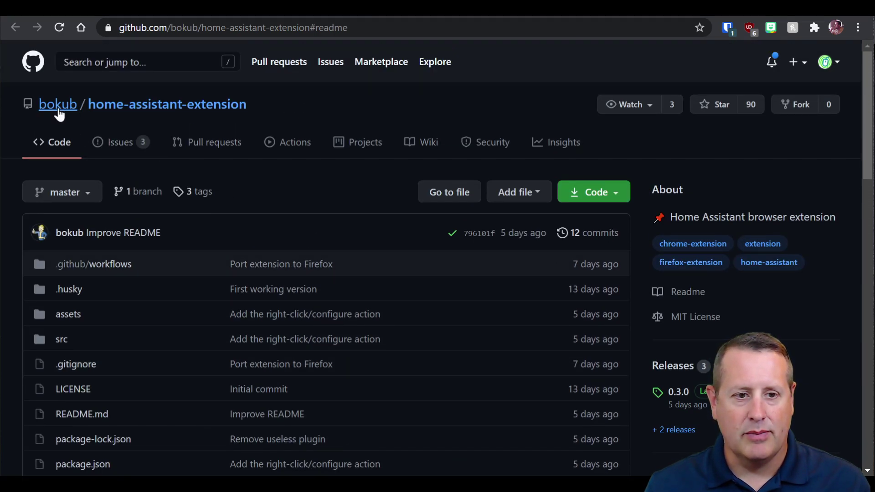
{"action": "mouse_move", "coordinate": [59, 113]}
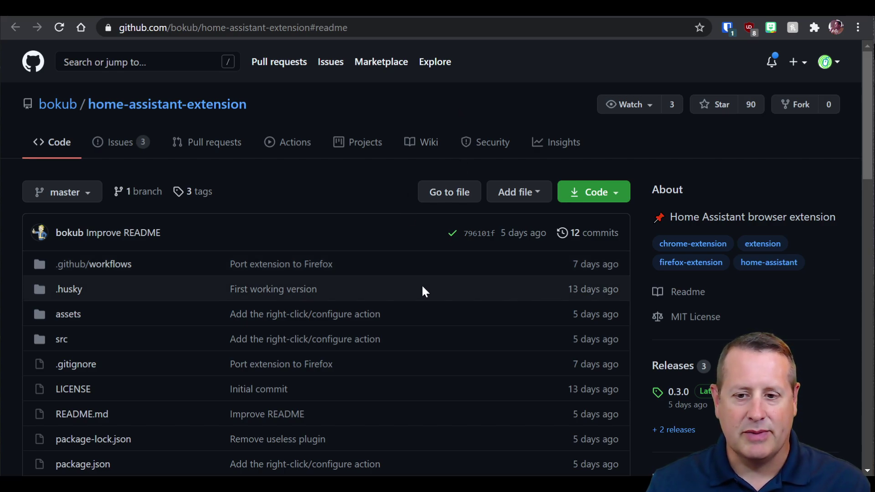
{"action": "scroll", "coordinate": [423, 283], "scroll_direction": "down", "scroll_amount": 4}
{"action": "scroll", "coordinate": [423, 286], "scroll_direction": "down", "scroll_amount": 4}
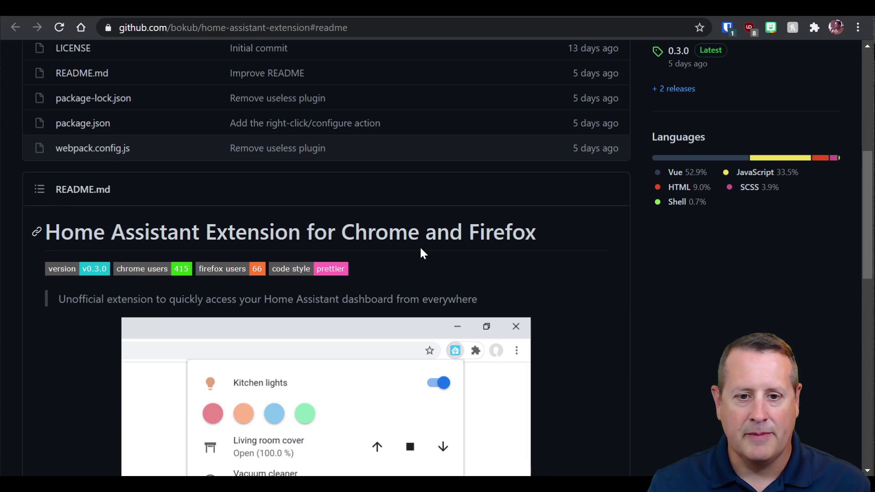
{"action": "scroll", "coordinate": [570, 259], "scroll_direction": "down", "scroll_amount": 10}
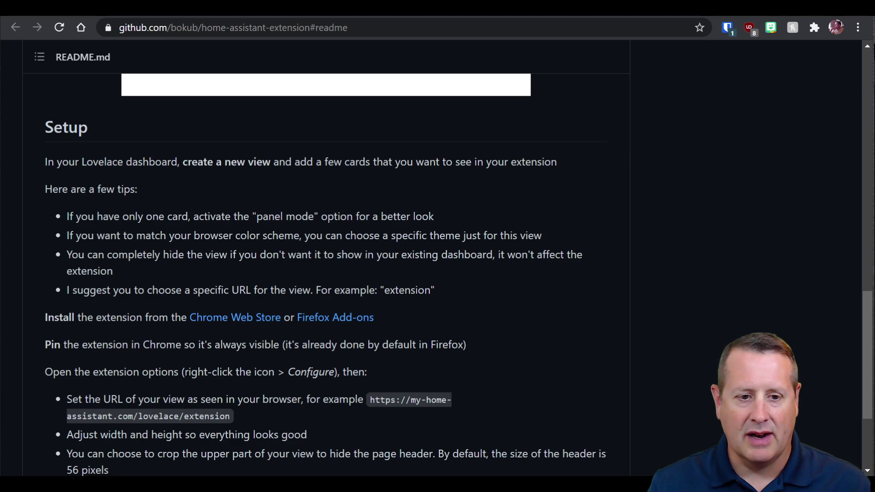
Step: Install the Home Assistant extension from its Chrome Web Store page
{"action": "left_click", "coordinate": [237, 318]}
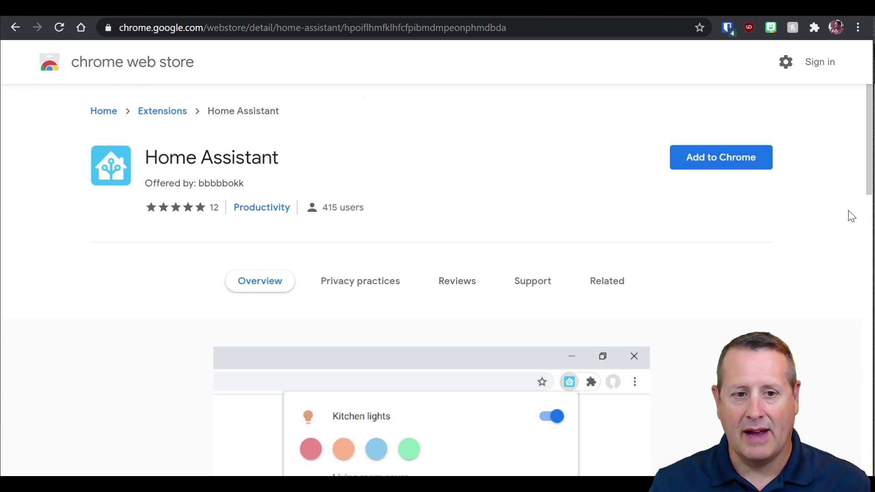
{"action": "left_click", "coordinate": [735, 165]}
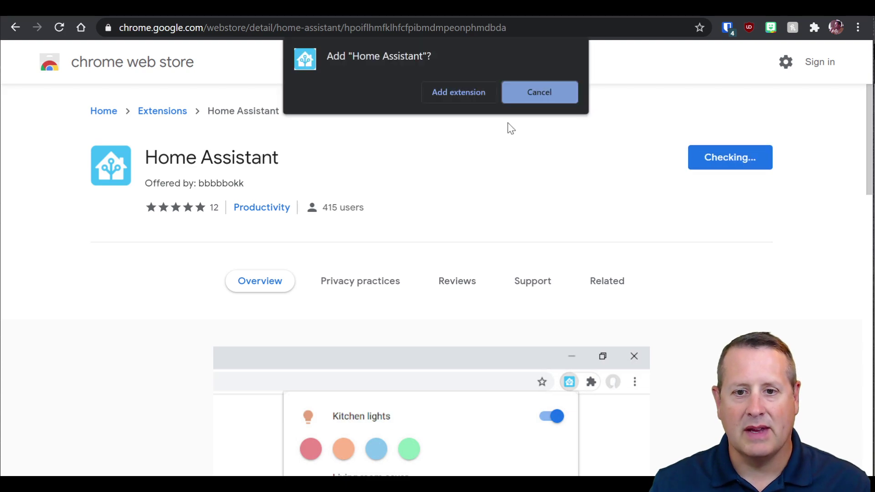
{"action": "left_click", "coordinate": [455, 94]}
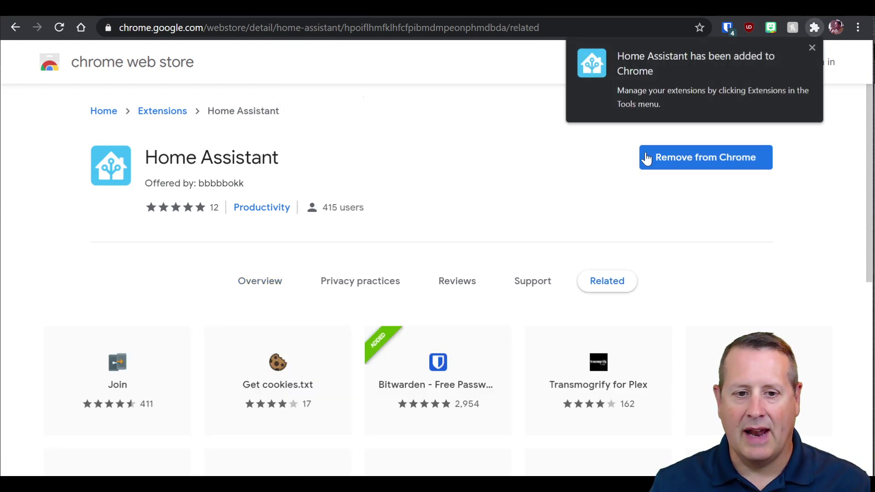
{"action": "left_click", "coordinate": [818, 217]}
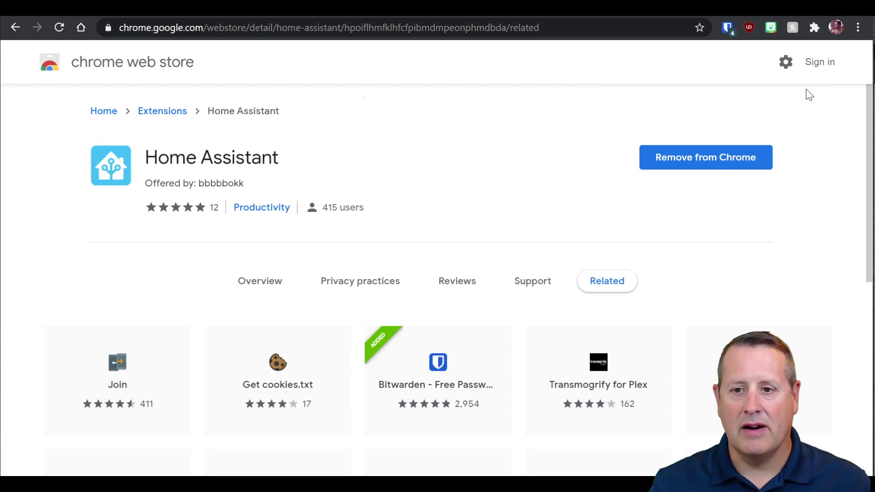
Step: Pin the Home Assistant extension to the toolbar and open its Options page
{"action": "left_click", "coordinate": [813, 29]}
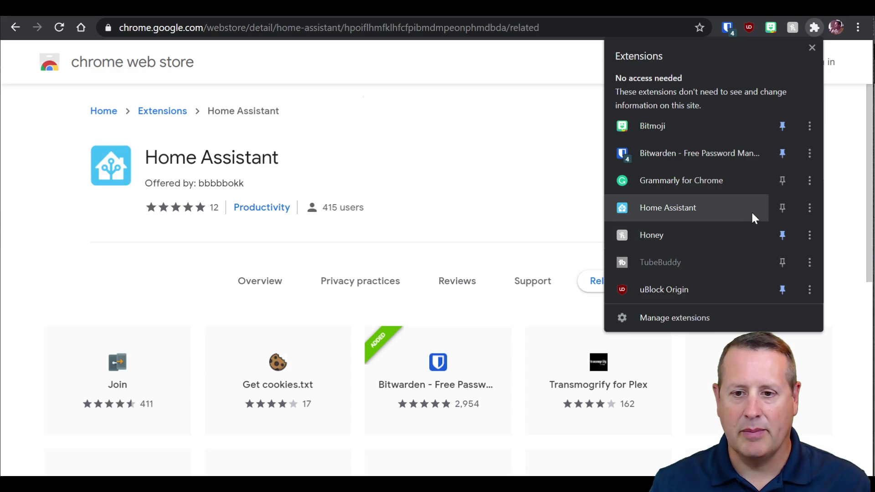
{"action": "left_click", "coordinate": [783, 208]}
{"action": "left_click", "coordinate": [849, 47]}
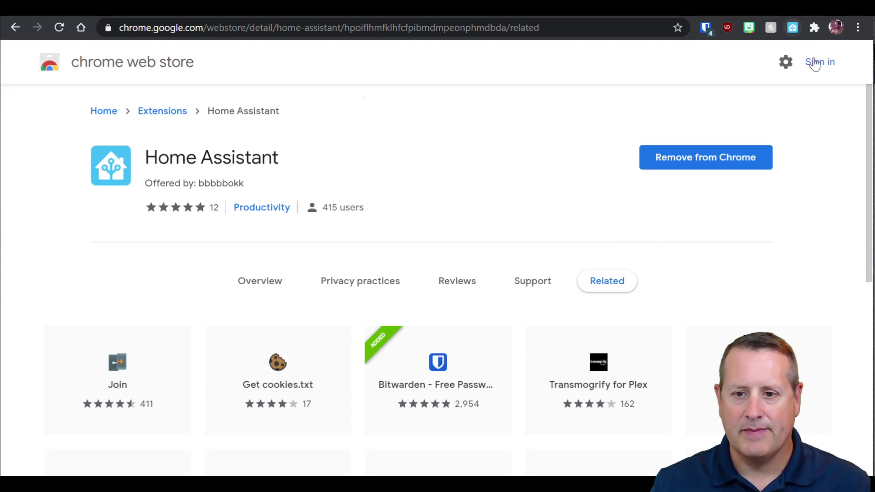
{"action": "left_click", "coordinate": [796, 29]}
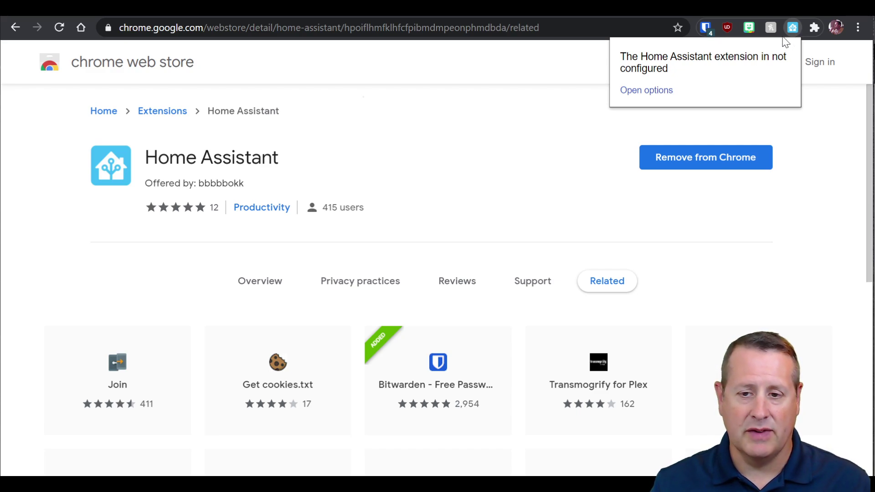
{"action": "left_click", "coordinate": [662, 90]}
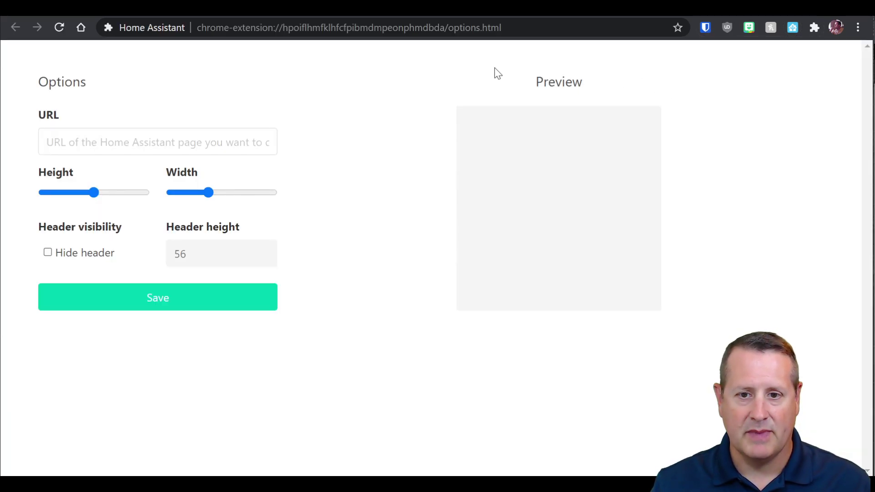
Step: Leave the empty URL field and switch to the New Dash - Home Assistant tab
{"action": "left_click", "coordinate": [73, 143]}
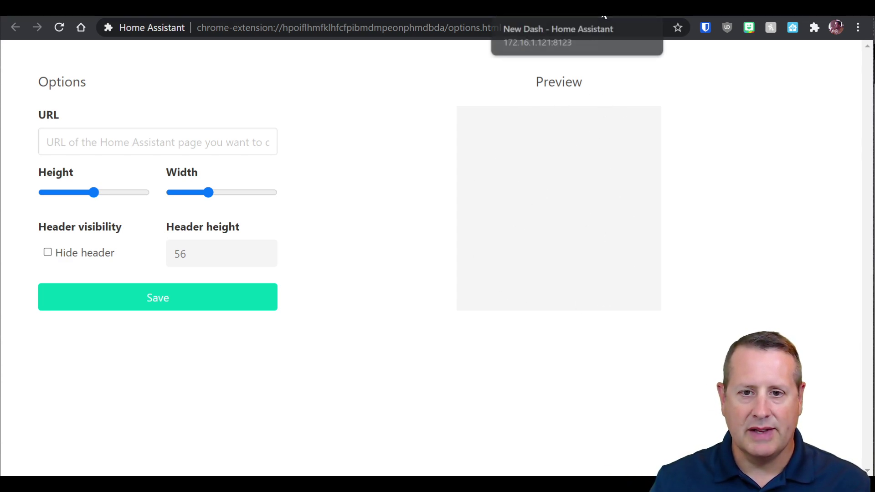
{"action": "left_click", "coordinate": [604, 16]}
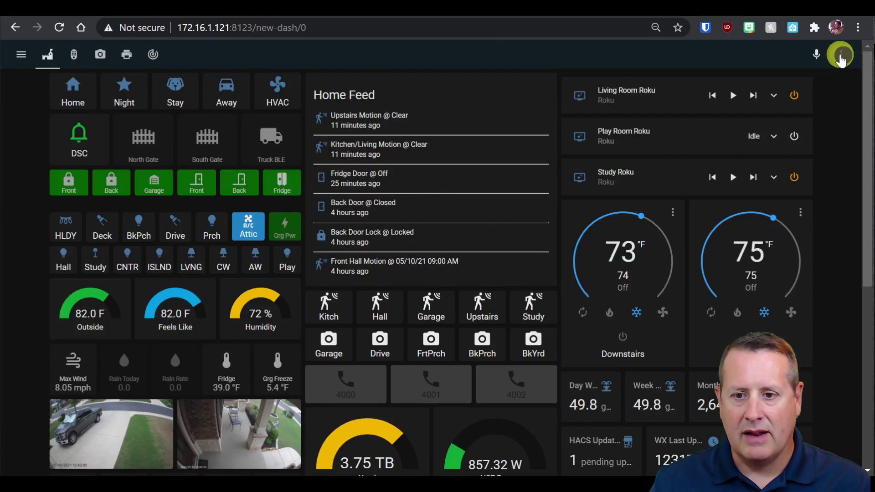
Step: Edit the New Dash dashboard and add a new view titled 'extension'
{"action": "left_click", "coordinate": [841, 54]}
{"action": "left_click", "coordinate": [816, 108]}
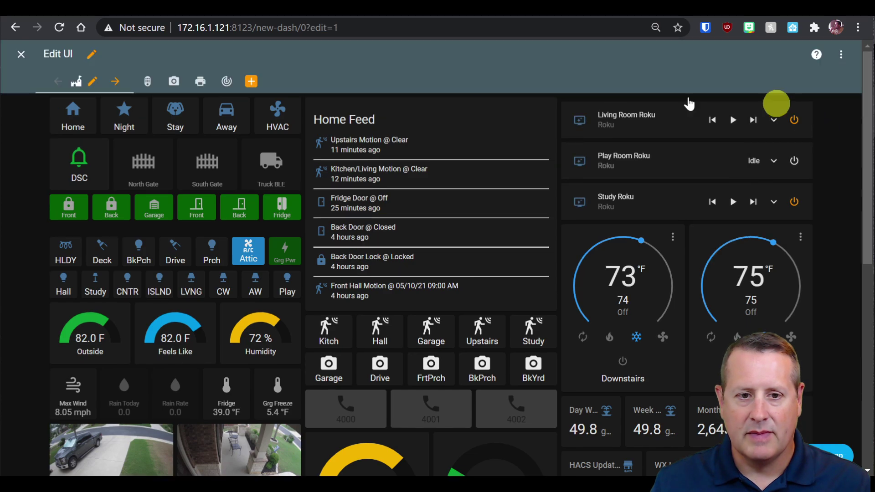
{"action": "left_click", "coordinate": [251, 81]}
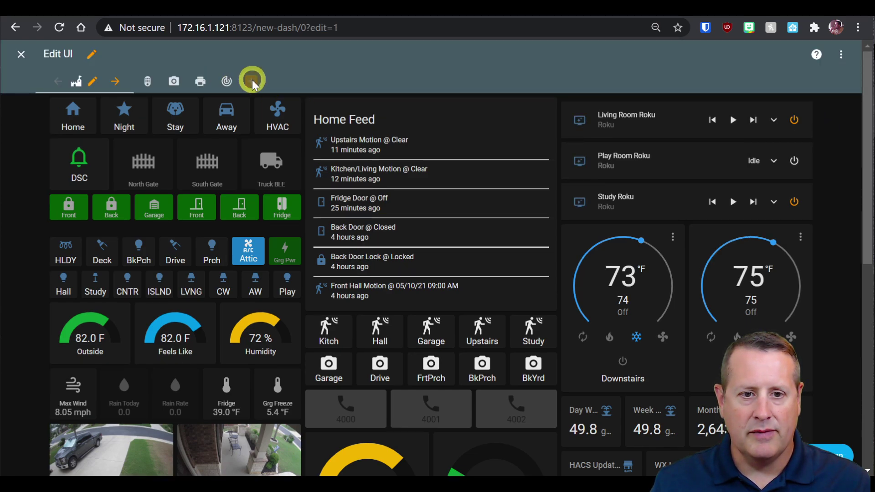
{"action": "left_click", "coordinate": [349, 206]}
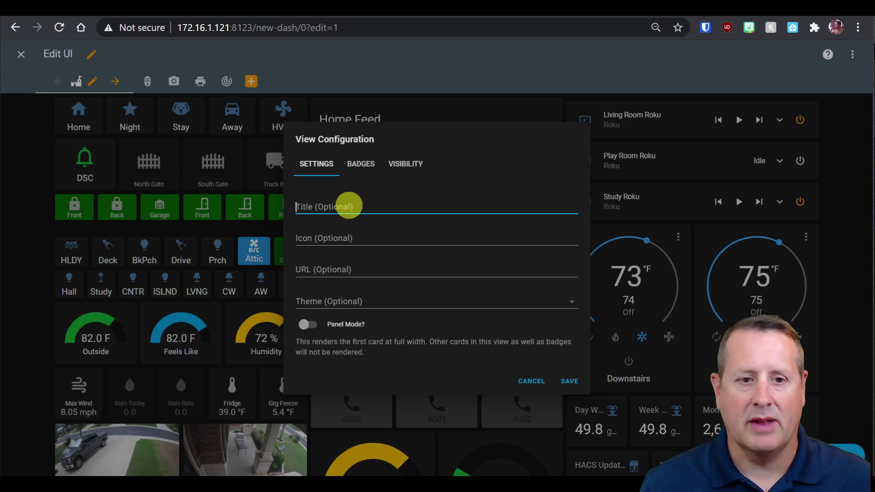
{"action": "type", "text": "exam"}
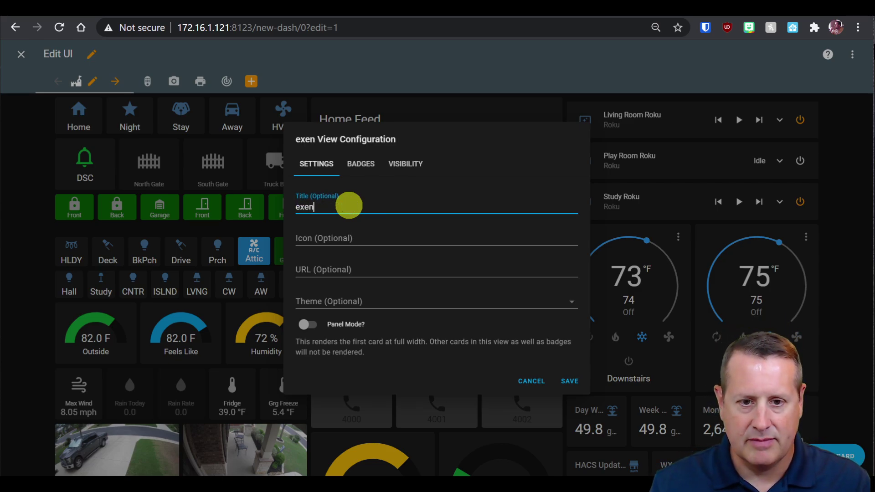
{"action": "key", "text": "BackSpace"}
{"action": "key", "text": "BackSpace"}
{"action": "type", "text": "tension"}
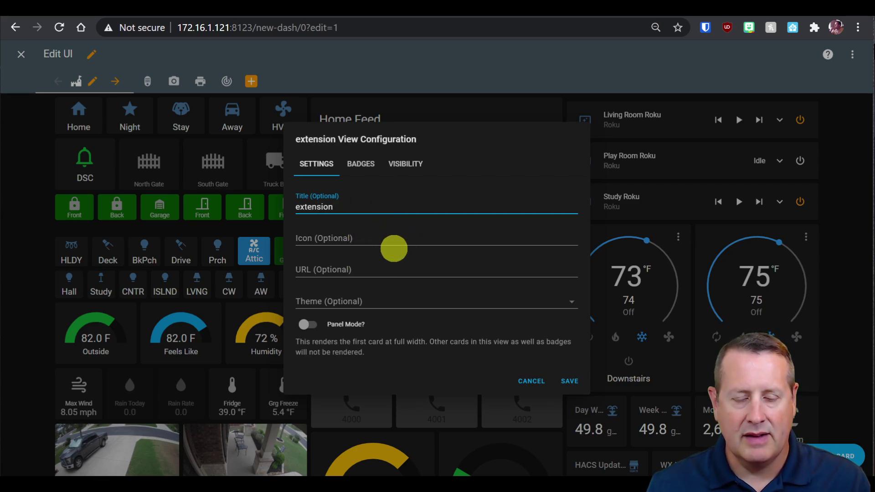
Step: Enable Panel Mode for the 'extension' view and save it
{"action": "left_click", "coordinate": [212, 15]}
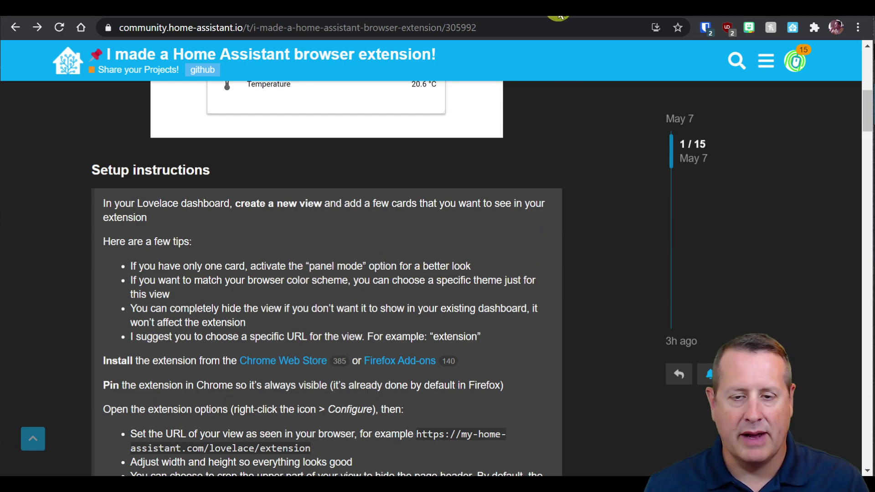
{"action": "left_click", "coordinate": [560, 17]}
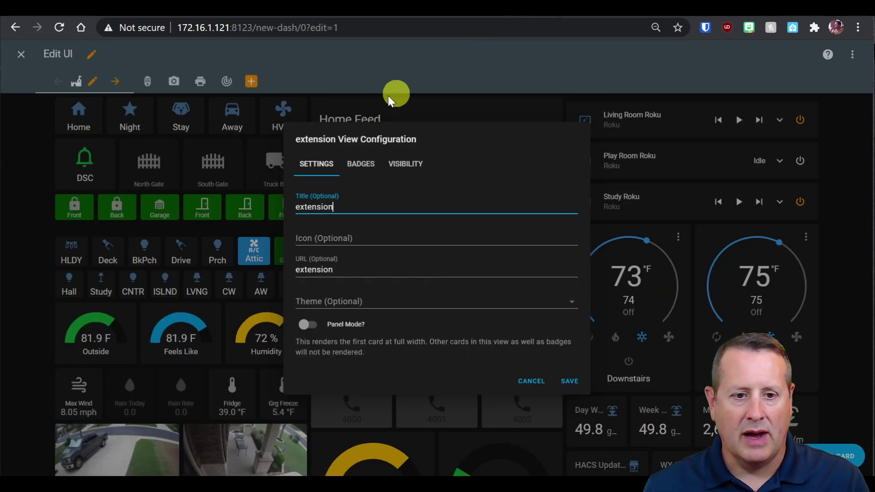
{"action": "left_click", "coordinate": [308, 331]}
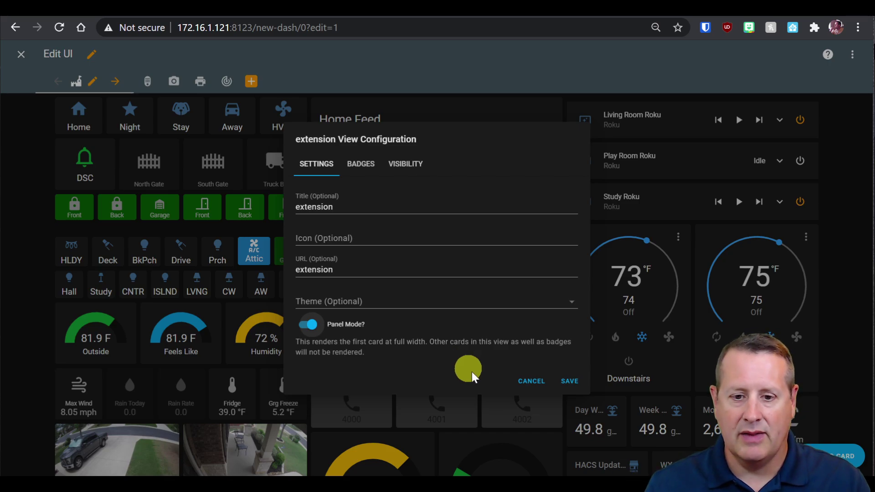
{"action": "left_click", "coordinate": [569, 381]}
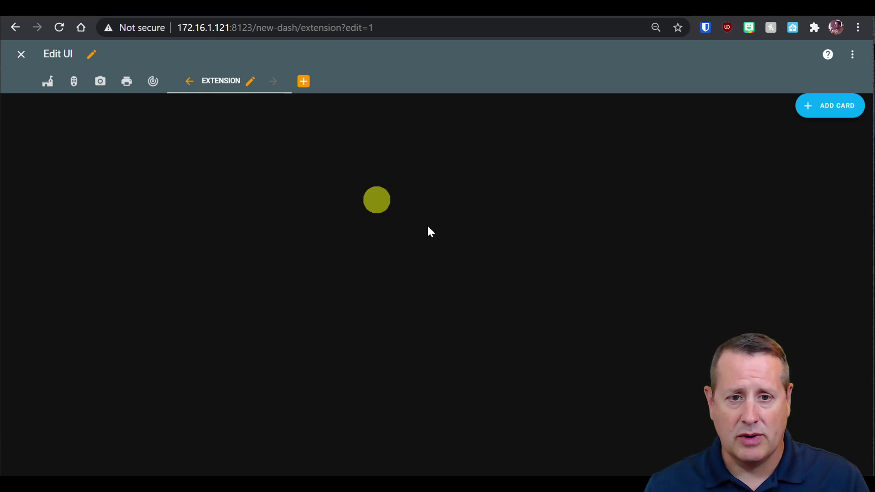
Step: Add an Entities card to the extension view
{"action": "left_click", "coordinate": [833, 111]}
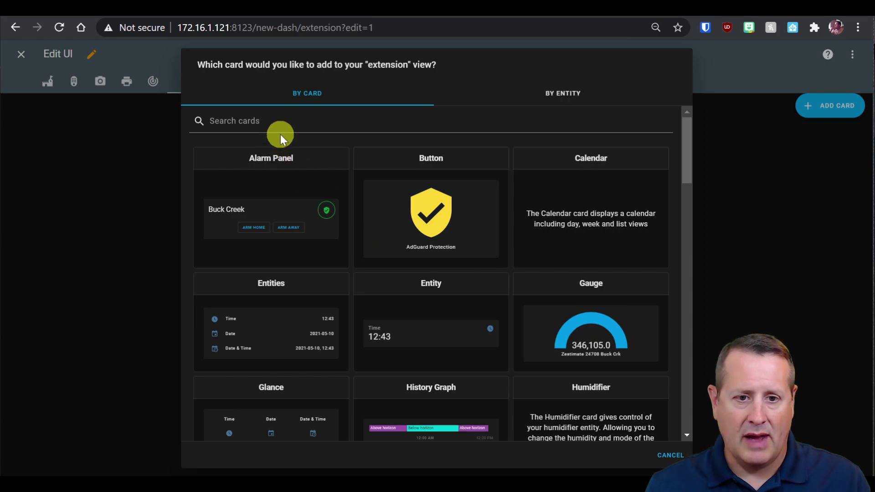
{"action": "left_click", "coordinate": [300, 122]}
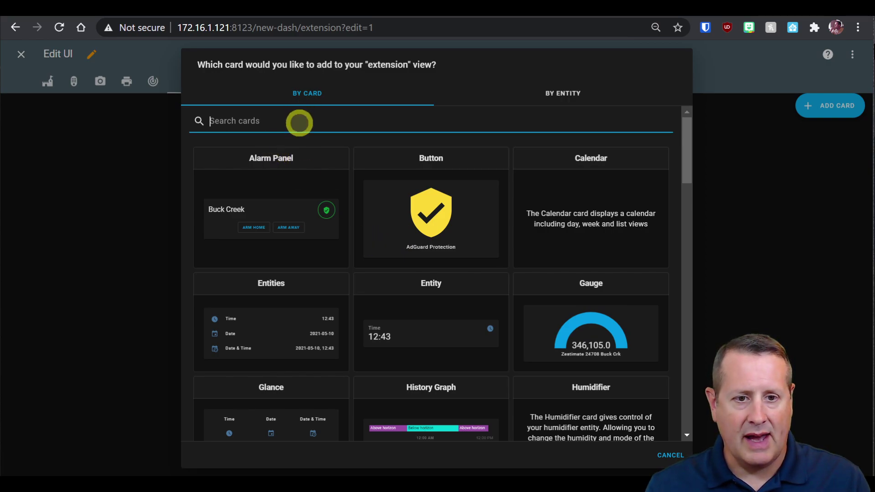
{"action": "type", "text": "enti"}
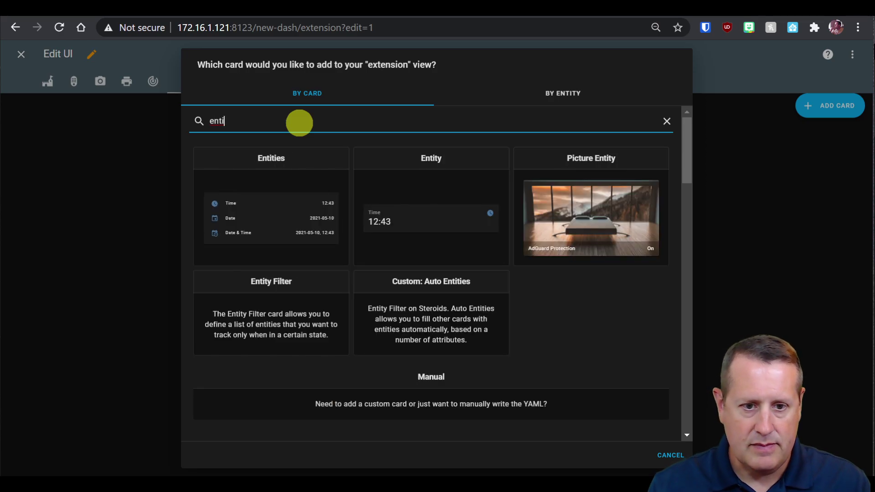
{"action": "left_click", "coordinate": [263, 230]}
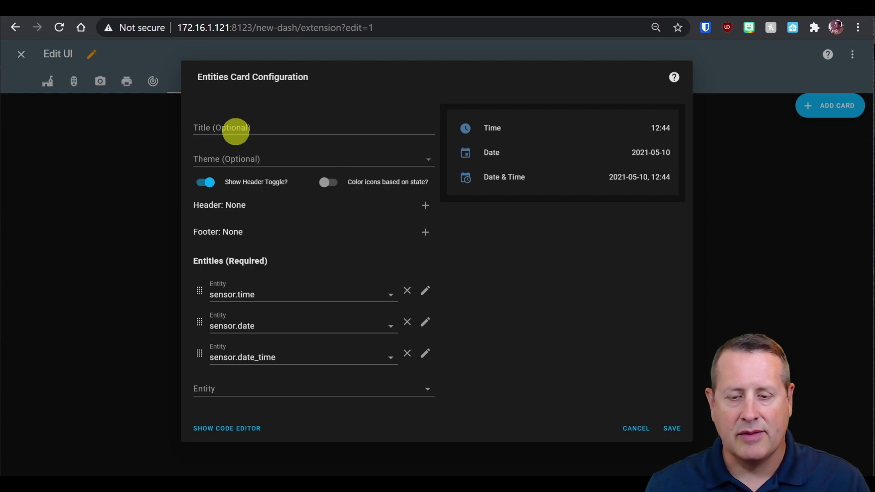
{"action": "left_click", "coordinate": [236, 129]}
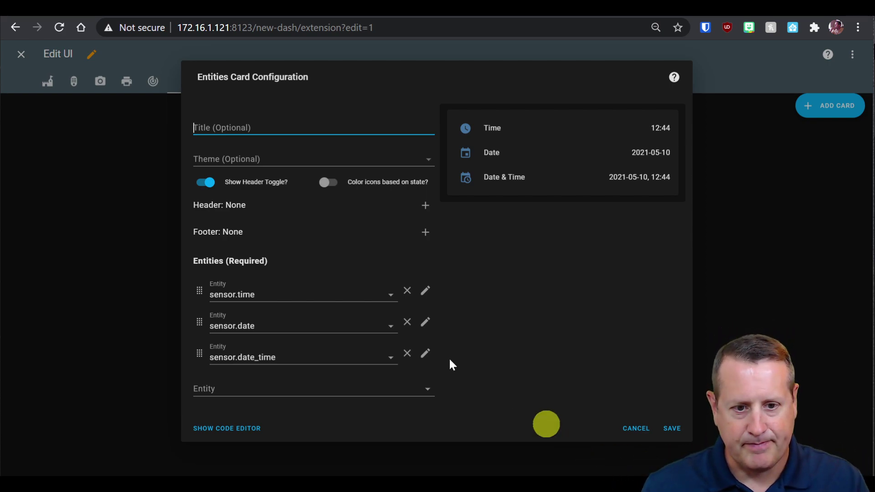
Step: Replace the sensor.time entity with the play room light 190 switch
{"action": "left_click_drag", "start_coordinate": [263, 301], "coordinate": [205, 313]}
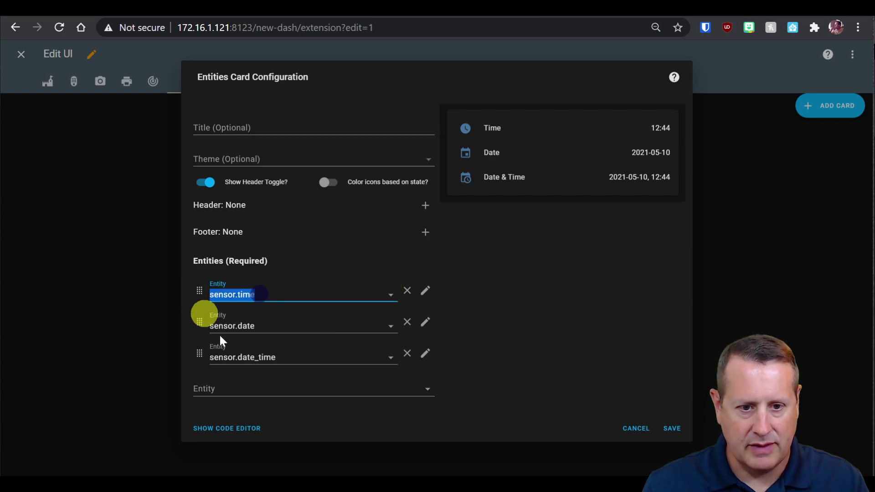
{"action": "type", "text": "sen"}
{"action": "key", "text": "BackSpace"}
{"action": "key", "text": "BackSpace"}
{"action": "key", "text": "BackSpace"}
{"action": "type", "text": "switch"}
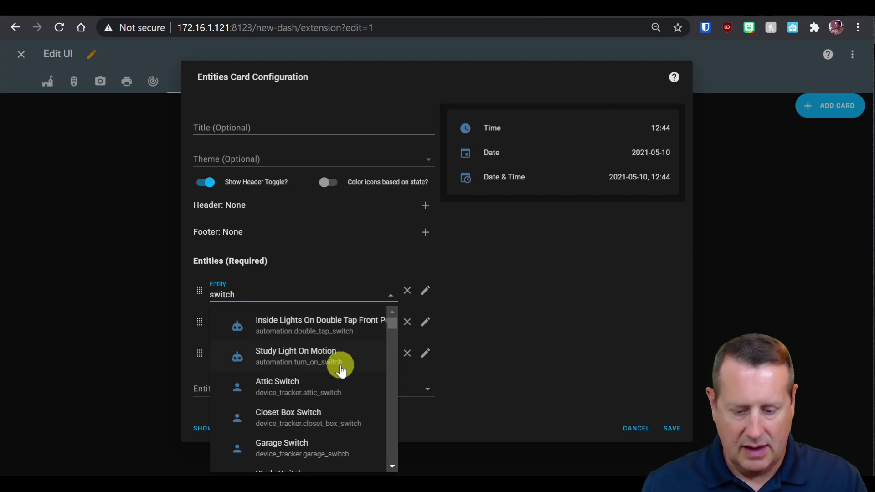
{"action": "type", "text": ".pl"}
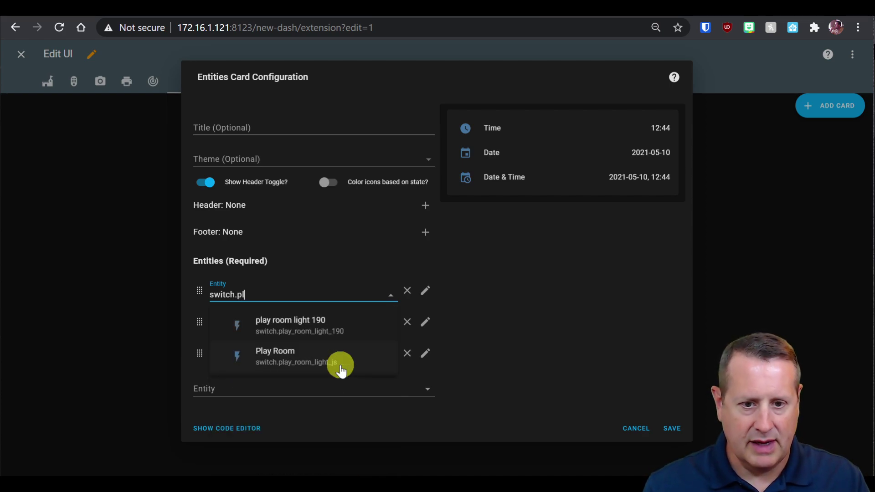
{"action": "left_click", "coordinate": [324, 324]}
Step: Remove sensor.date, add Front Hall Lights, and save the Entities card
{"action": "left_click", "coordinate": [273, 329]}
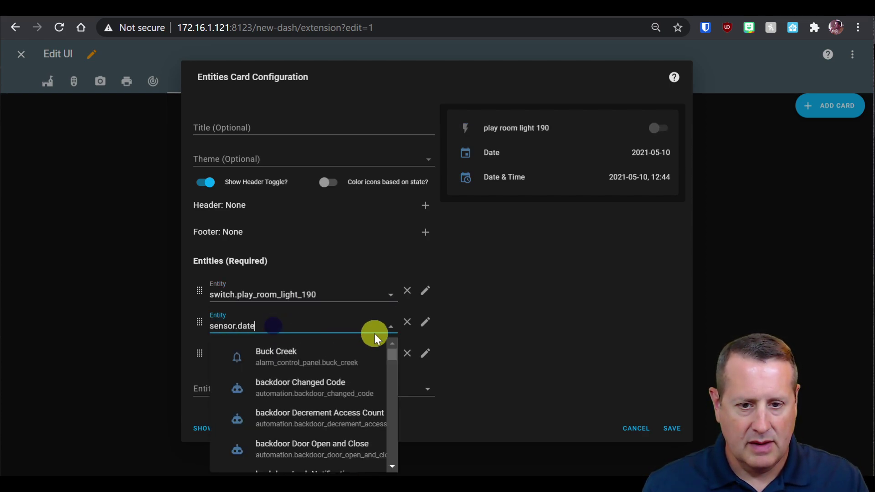
{"action": "left_click", "coordinate": [407, 322]}
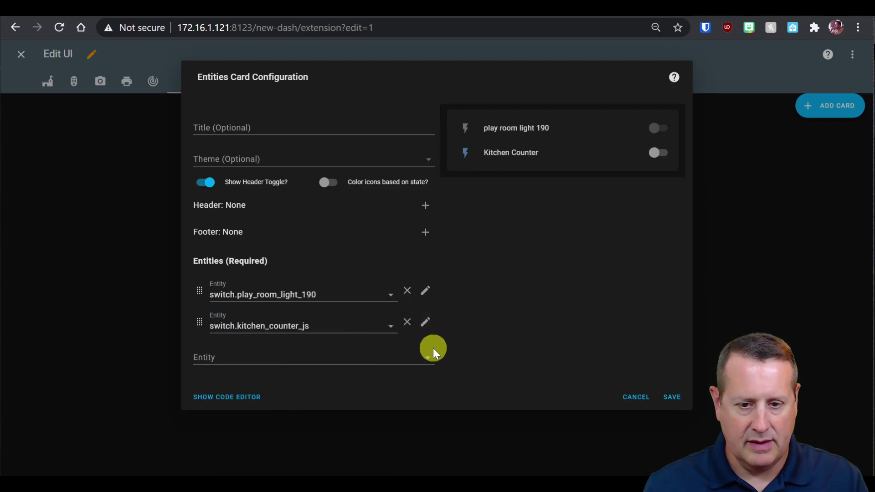
{"action": "left_click", "coordinate": [365, 356]}
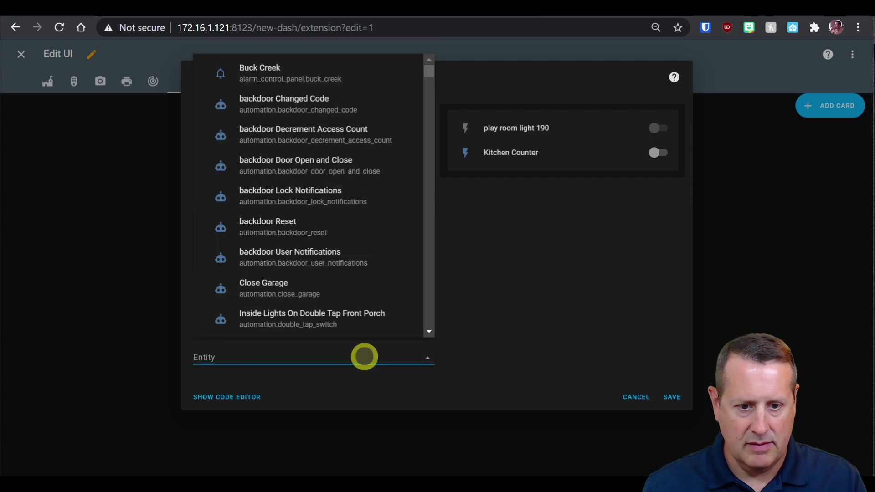
{"action": "type", "text": "switch."}
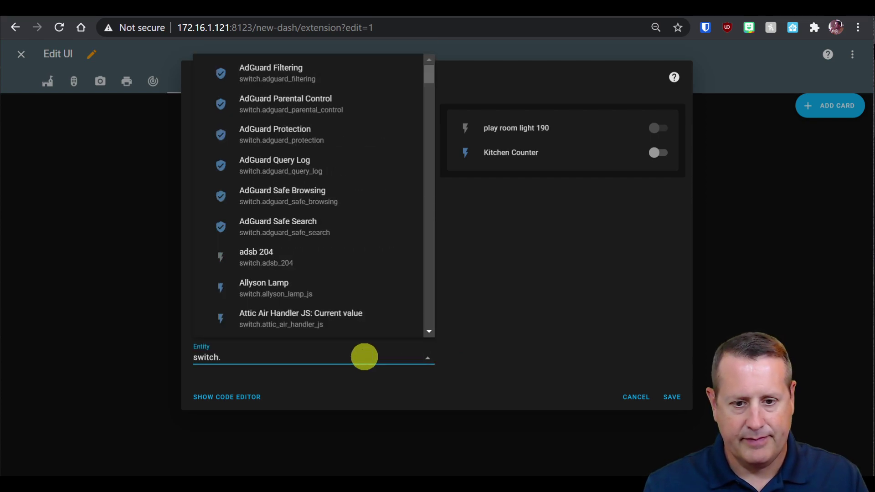
{"action": "type", "text": "front_hal"}
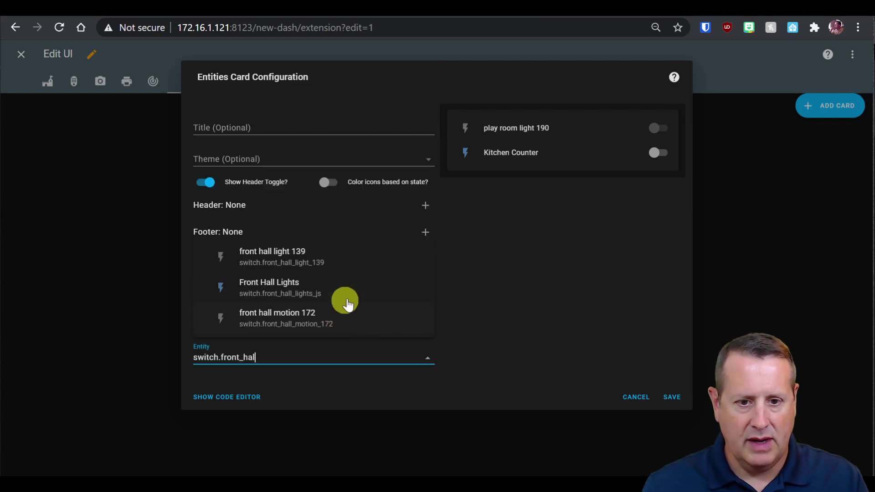
{"action": "left_click", "coordinate": [331, 291]}
{"action": "left_click", "coordinate": [674, 428]}
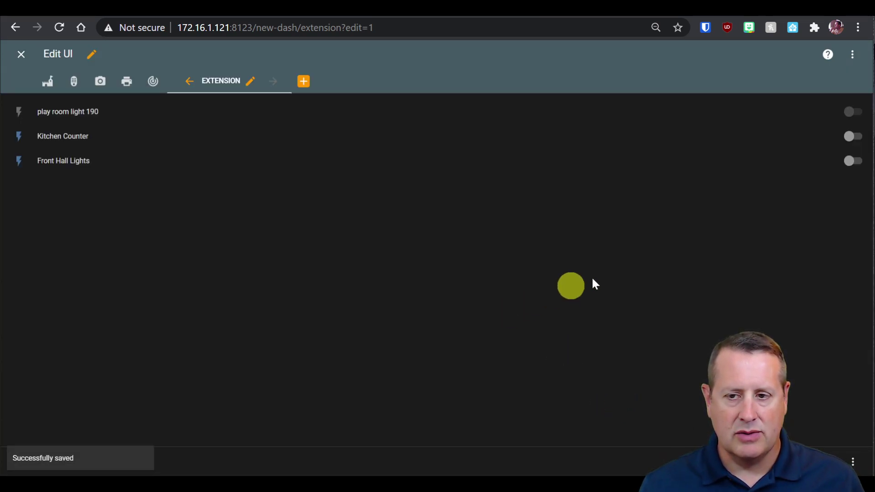
Step: Enter the dashboard URL ending new_dash/extension in the extension options, checking it against the dashboard tab
{"action": "left_click", "coordinate": [793, 28]}
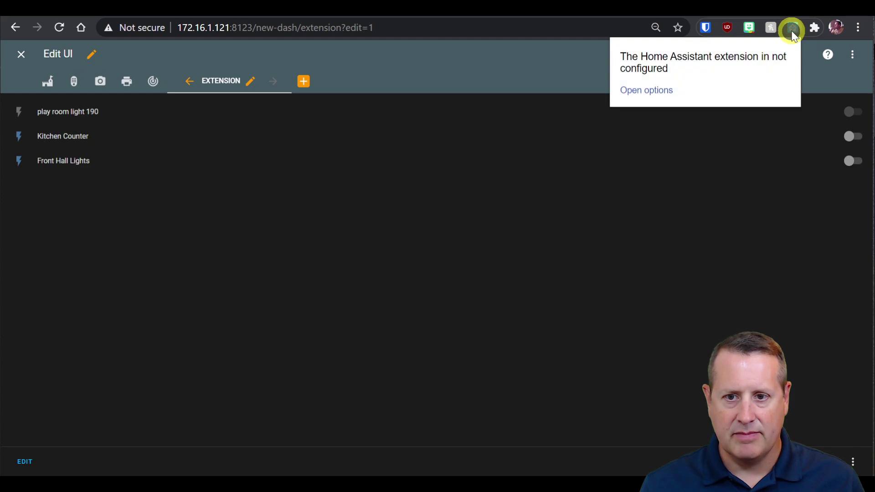
{"action": "left_click", "coordinate": [661, 91]}
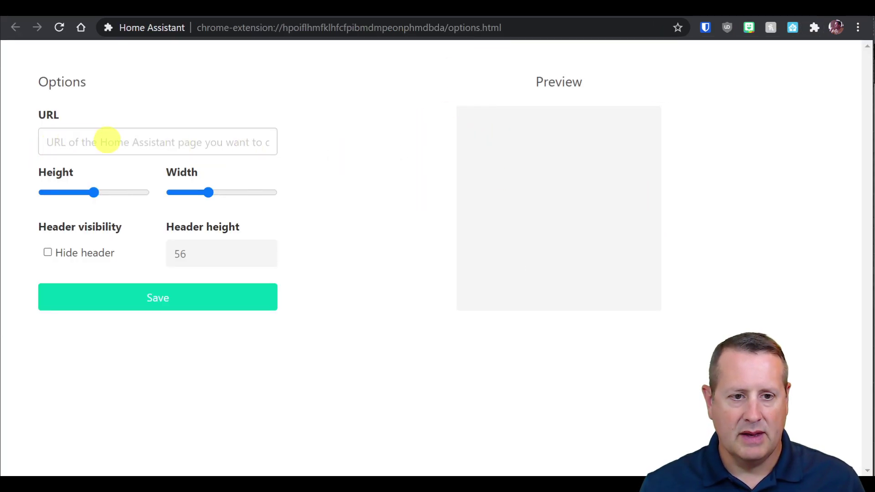
{"action": "left_click", "coordinate": [107, 140]}
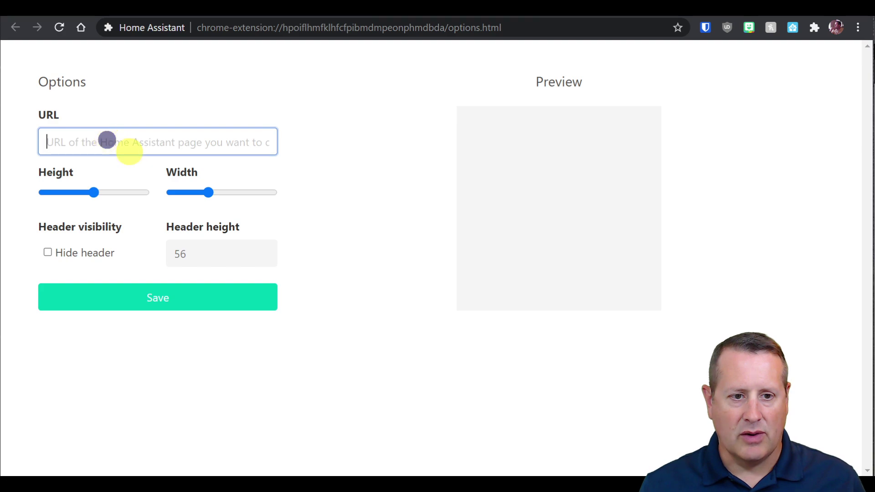
{"action": "left_click", "coordinate": [213, 296]}
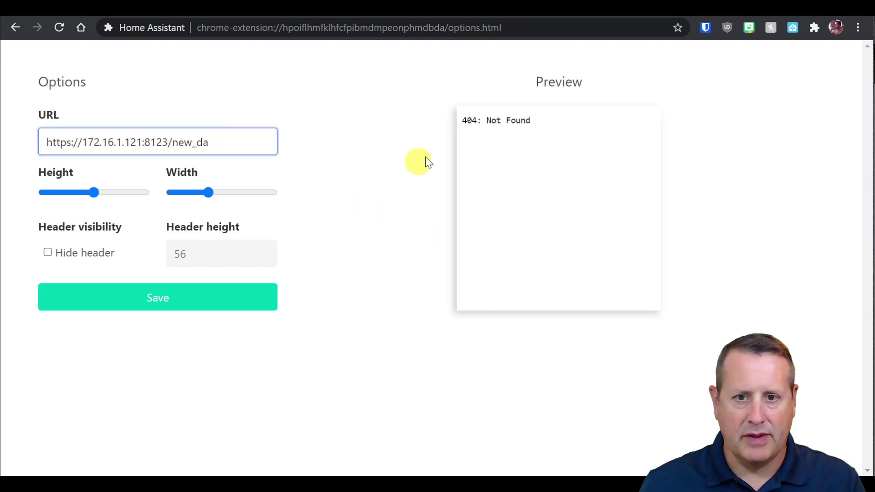
{"action": "left_click", "coordinate": [470, 15]}
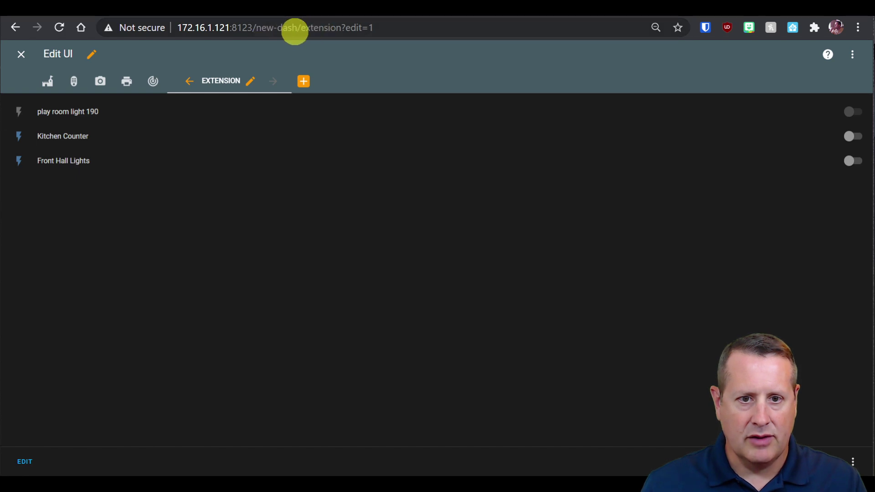
{"action": "left_click", "coordinate": [576, 20]}
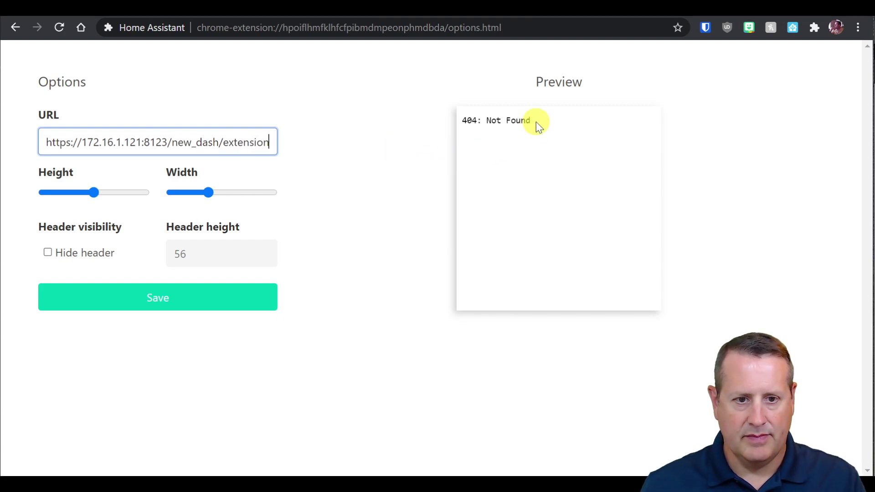
{"action": "left_click", "coordinate": [494, 15]}
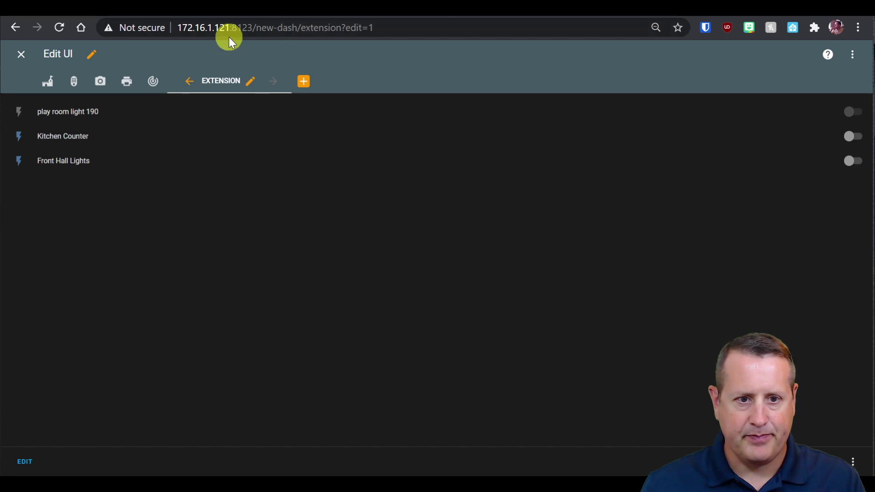
{"action": "left_click", "coordinate": [606, 16]}
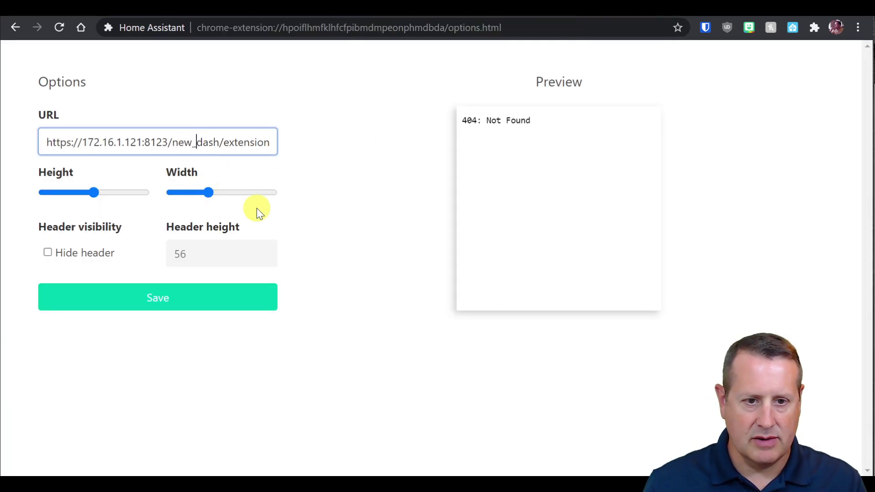
{"action": "type", "text": "-"}
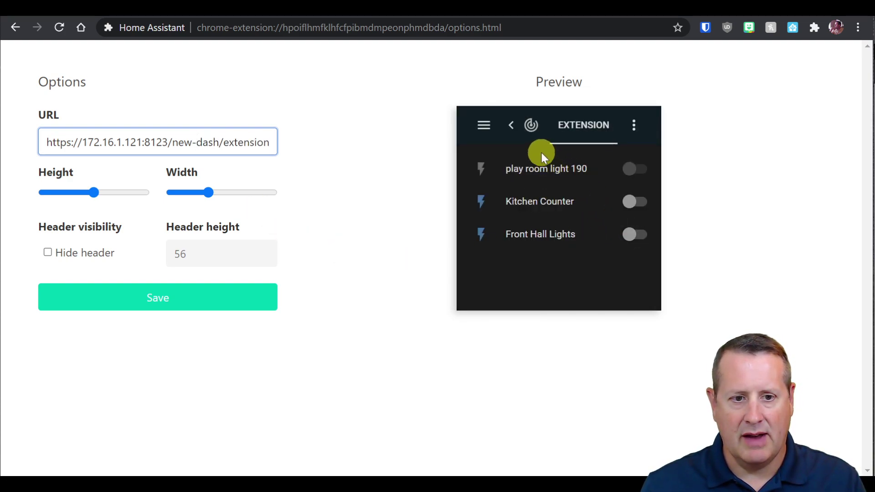
Step: Widen the popup with the Width slider, tick Hide header, and save the options
{"action": "mouse_move", "coordinate": [209, 200]}
{"action": "left_mouse_down"}
{"action": "mouse_move", "coordinate": [211, 192]}
{"action": "mouse_move", "coordinate": [232, 195]}
{"action": "mouse_move", "coordinate": [221, 196]}
{"action": "left_mouse_up"}
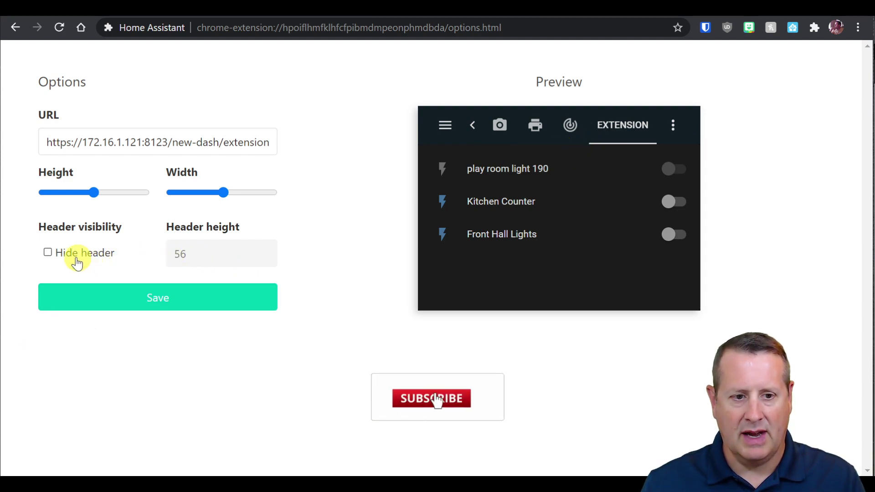
{"action": "left_click", "coordinate": [48, 253]}
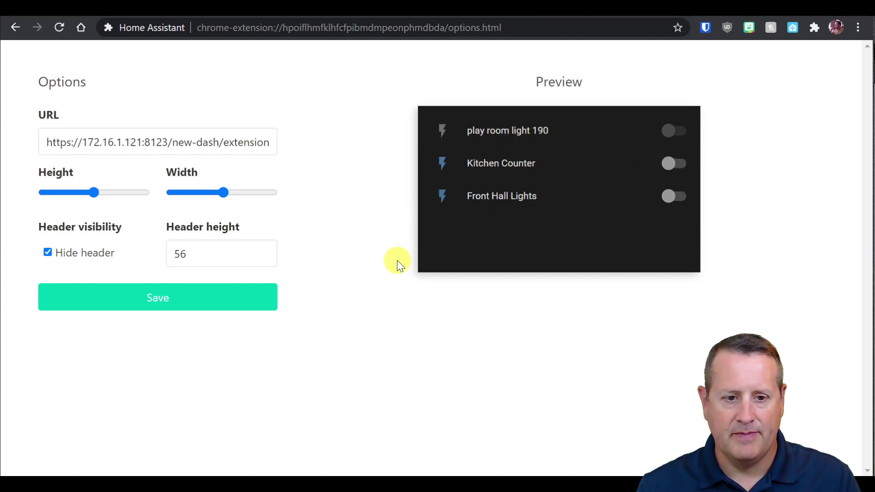
{"action": "left_click", "coordinate": [202, 305]}
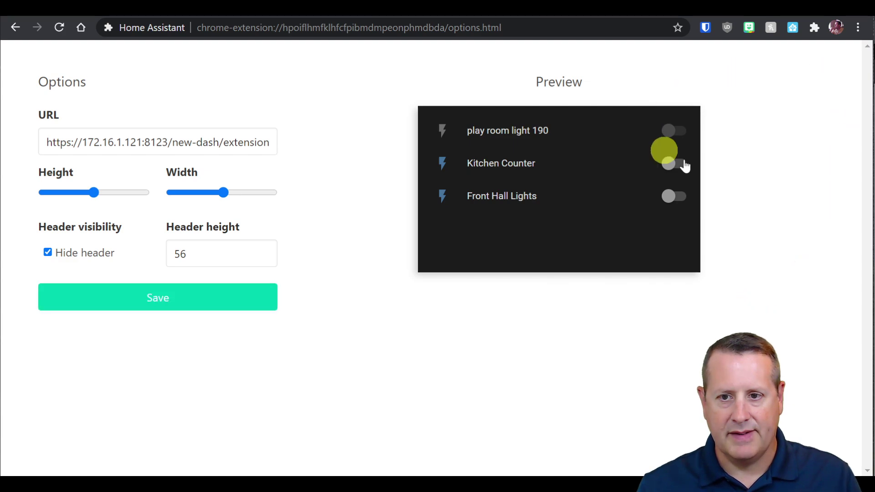
Step: On the forum tab, turn on Front Hall Lights from the extension popup
{"action": "left_click", "coordinate": [811, 189]}
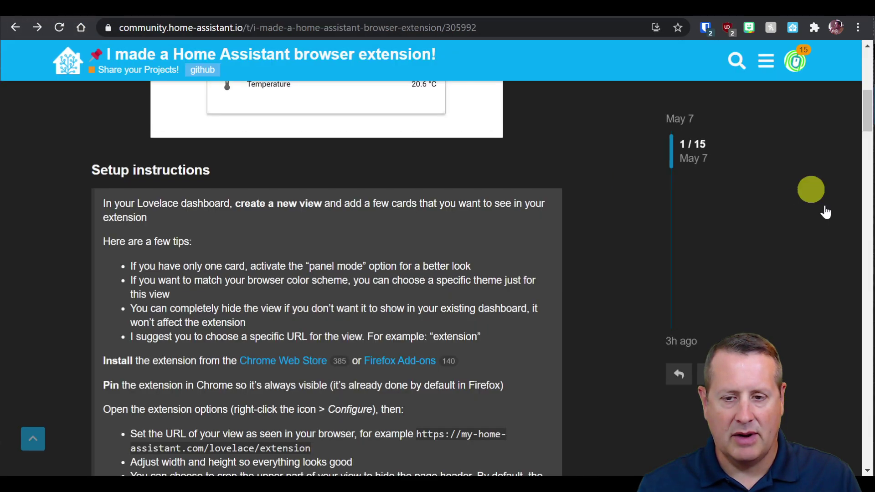
{"action": "left_click", "coordinate": [794, 28]}
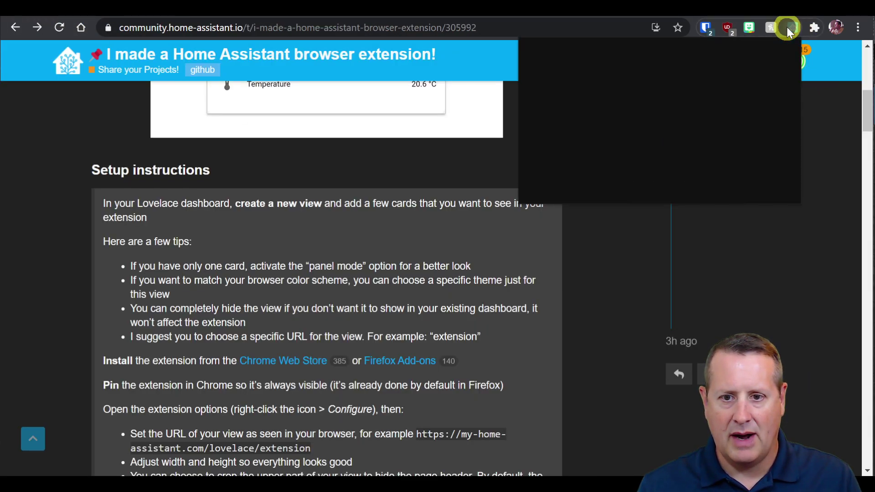
{"action": "left_click", "coordinate": [726, 91]}
{"action": "left_click", "coordinate": [728, 121]}
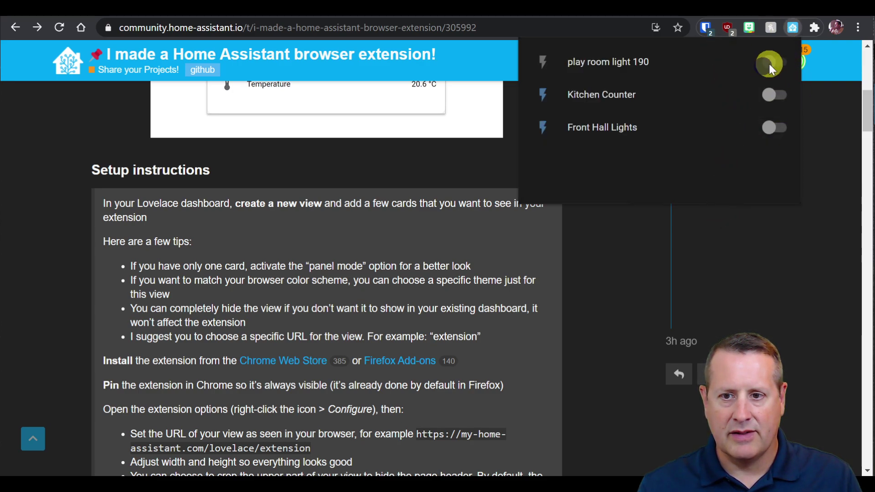
{"action": "left_click", "coordinate": [775, 127]}
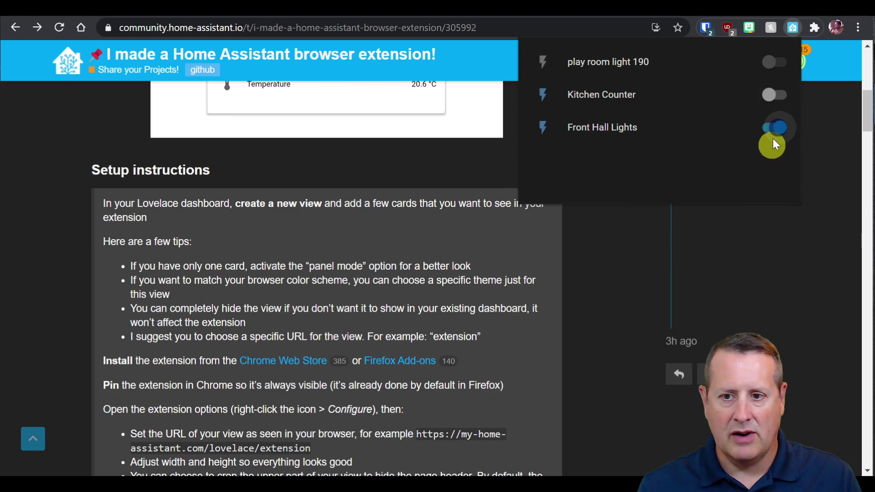
{"action": "left_click", "coordinate": [793, 157]}
Step: Scroll the forum thread to its second post
{"action": "scroll", "coordinate": [793, 157], "scroll_direction": "down", "scroll_amount": 10}
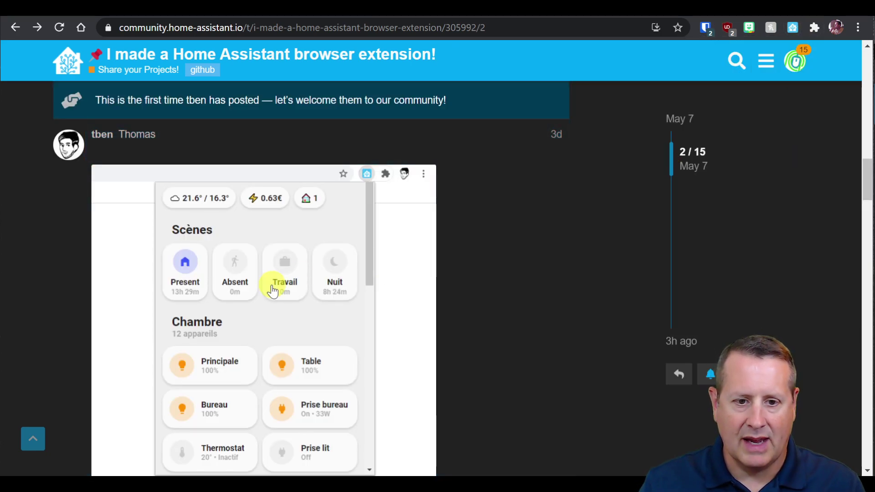
{"action": "scroll", "coordinate": [280, 348], "scroll_direction": "down", "scroll_amount": 3}
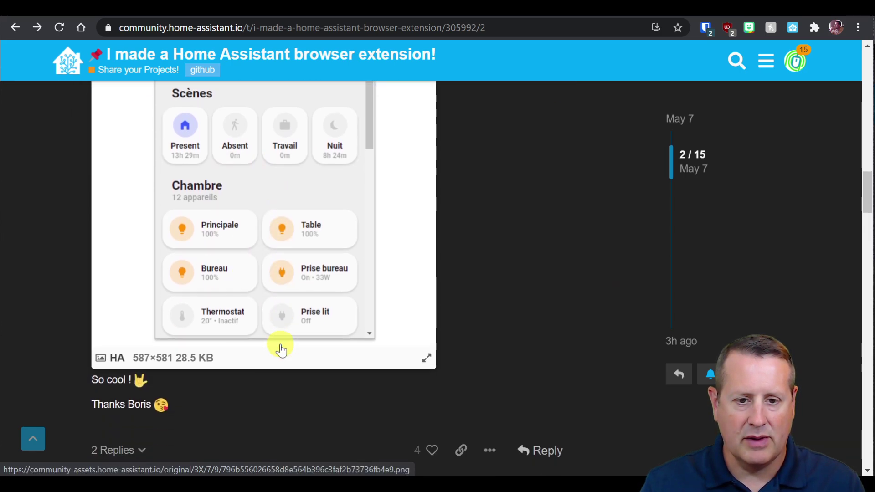
{"action": "scroll", "coordinate": [279, 347], "scroll_direction": "up", "scroll_amount": 3}
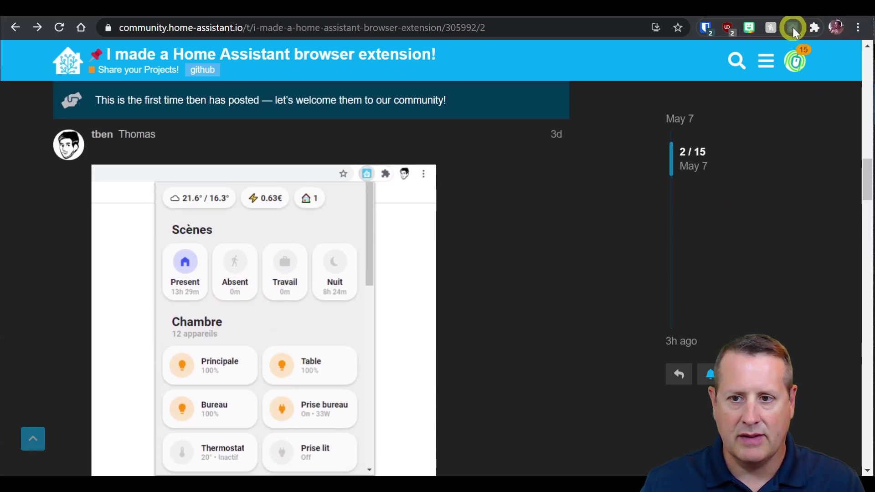
{"action": "left_click", "coordinate": [793, 28]}
{"action": "left_click", "coordinate": [825, 133]}
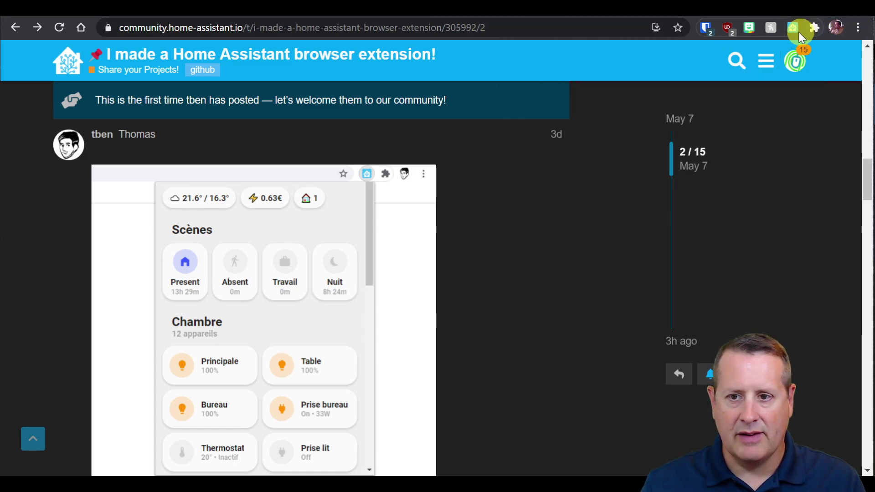
Step: Review the entities card configuration, close it unchanged, and exit dashboard edit mode
{"action": "left_click", "coordinate": [793, 28]}
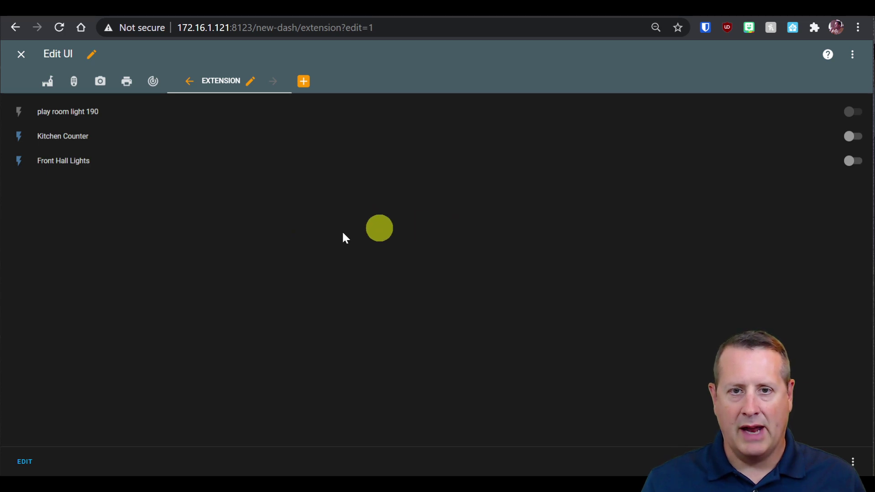
{"action": "left_click", "coordinate": [29, 462]}
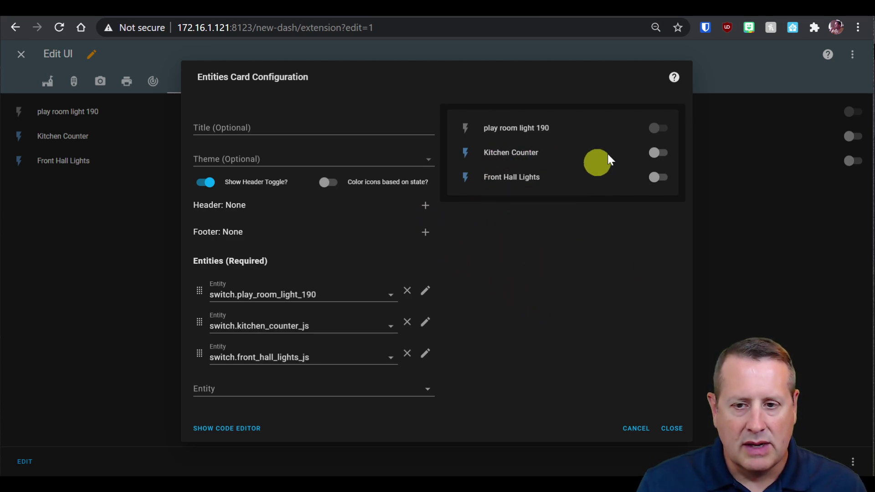
{"action": "left_click", "coordinate": [367, 9]}
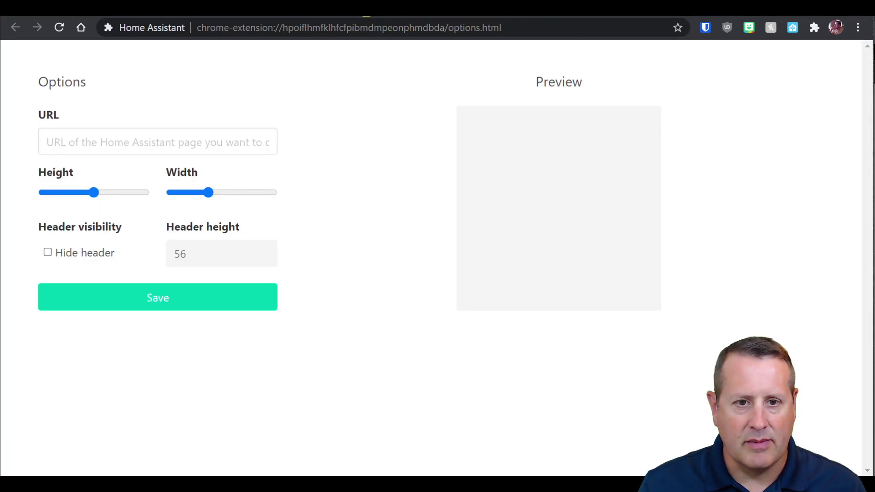
{"action": "left_click", "coordinate": [143, 11]}
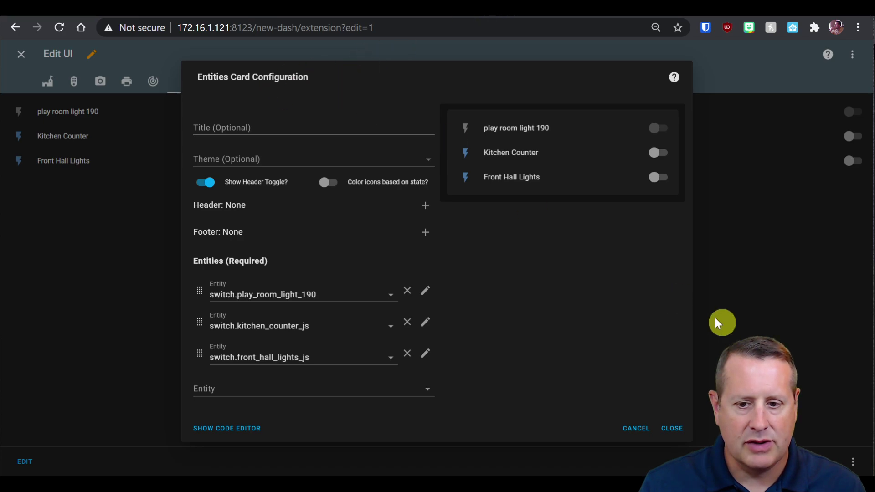
{"action": "left_click", "coordinate": [669, 432]}
{"action": "left_click", "coordinate": [20, 56]}
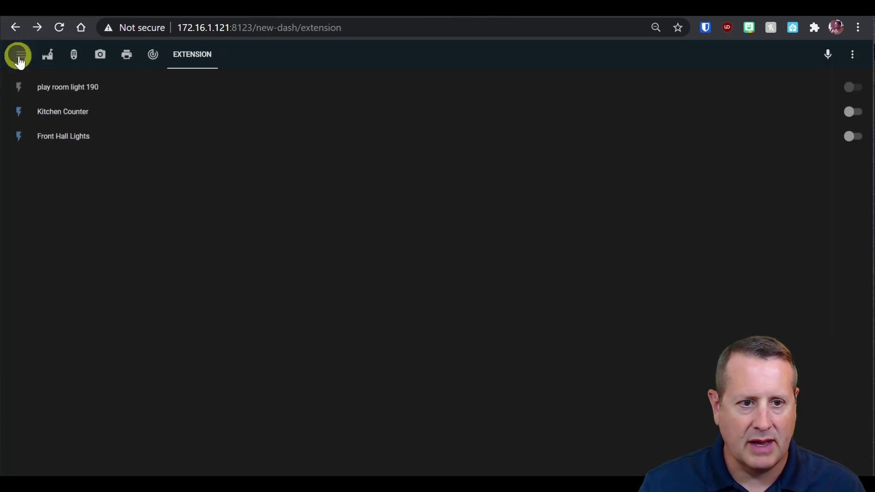
{"action": "left_click", "coordinate": [25, 63]}
Step: Put the main New Dash dashboard in edit mode and open the Big Room grid card editor
{"action": "left_click", "coordinate": [53, 82]}
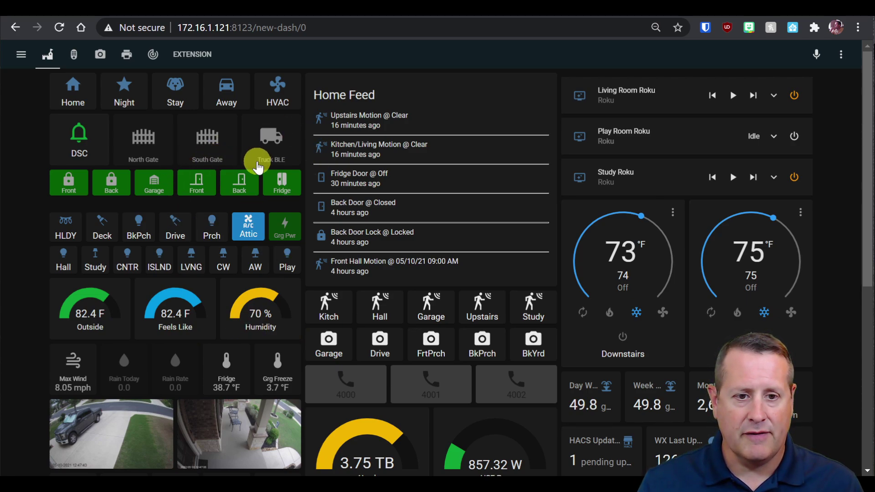
{"action": "left_click", "coordinate": [845, 64]}
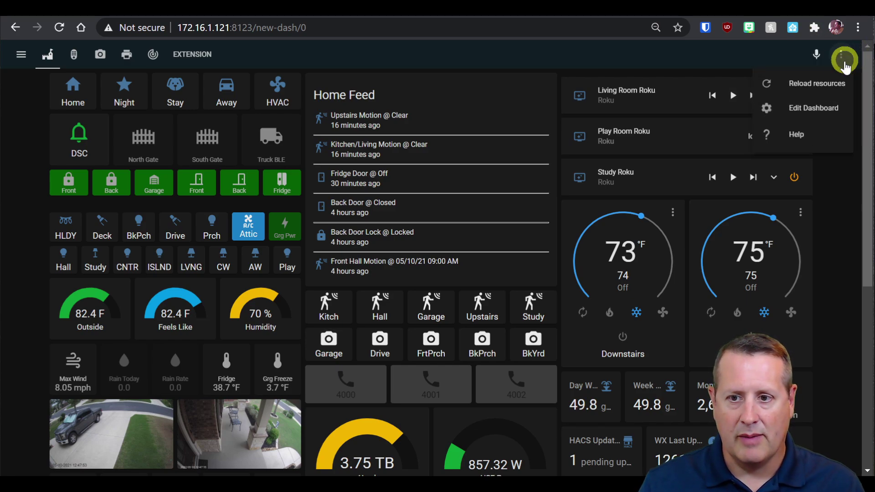
{"action": "left_click", "coordinate": [819, 106]}
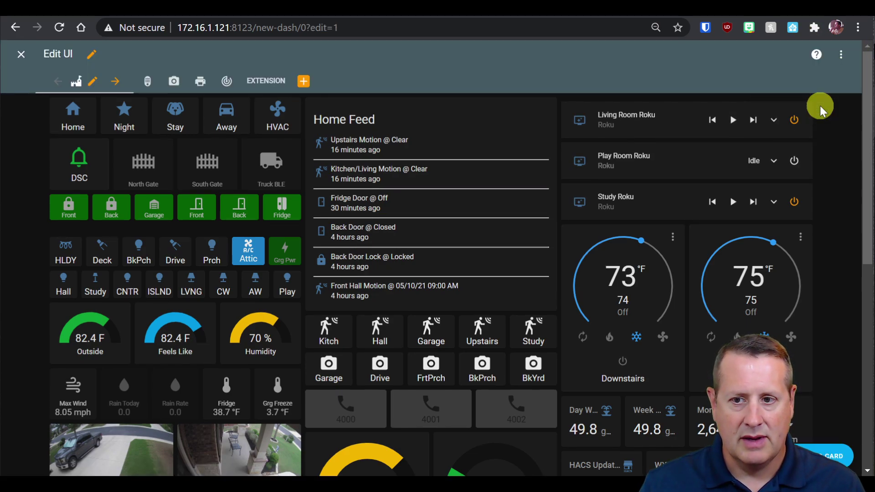
{"action": "scroll", "coordinate": [65, 382], "scroll_direction": "down", "scroll_amount": 7}
{"action": "left_click", "coordinate": [73, 303]}
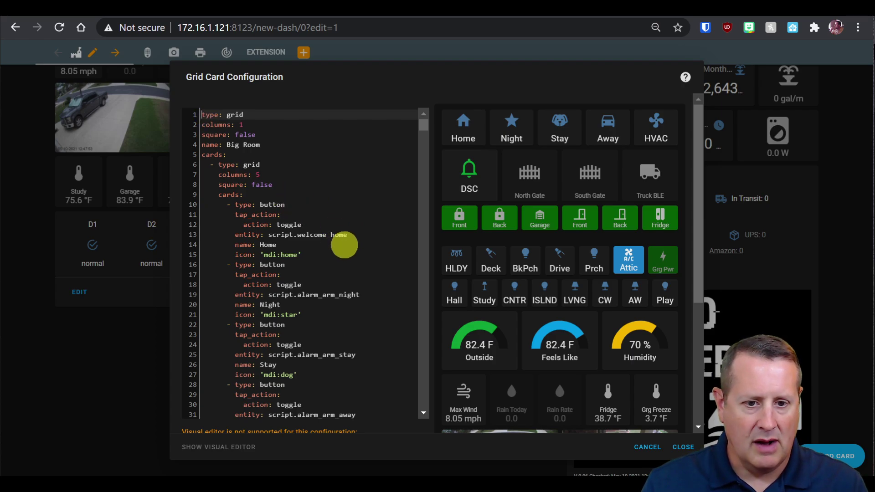
Step: Copy the grid card YAML through line 470, then cancel the editor
{"action": "scroll", "coordinate": [344, 245], "scroll_direction": "down", "scroll_amount": 12}
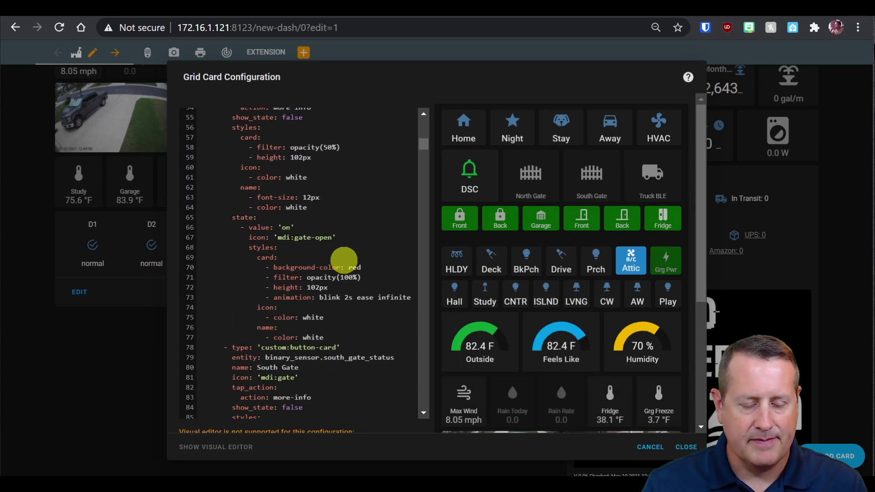
{"action": "scroll", "coordinate": [345, 259], "scroll_direction": "down", "scroll_amount": 20}
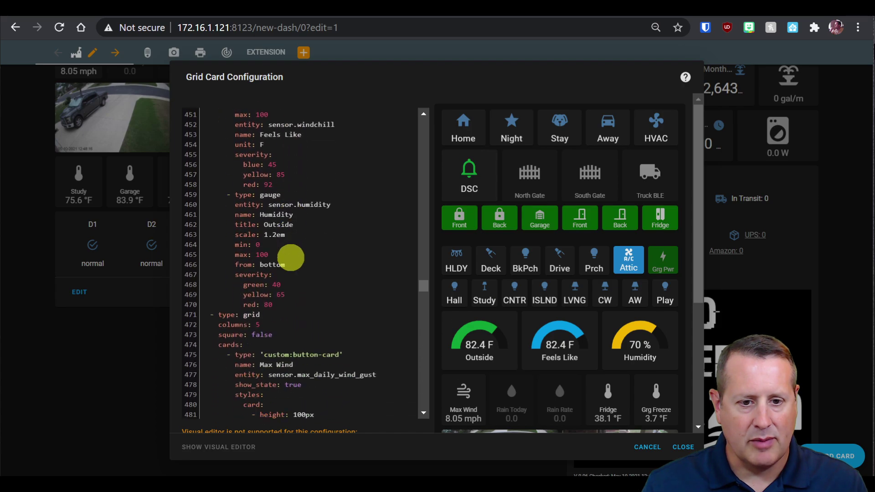
{"action": "scroll", "coordinate": [292, 256], "scroll_direction": "down", "scroll_amount": 2}
{"action": "left_click", "coordinate": [281, 235], "text": "shift"}
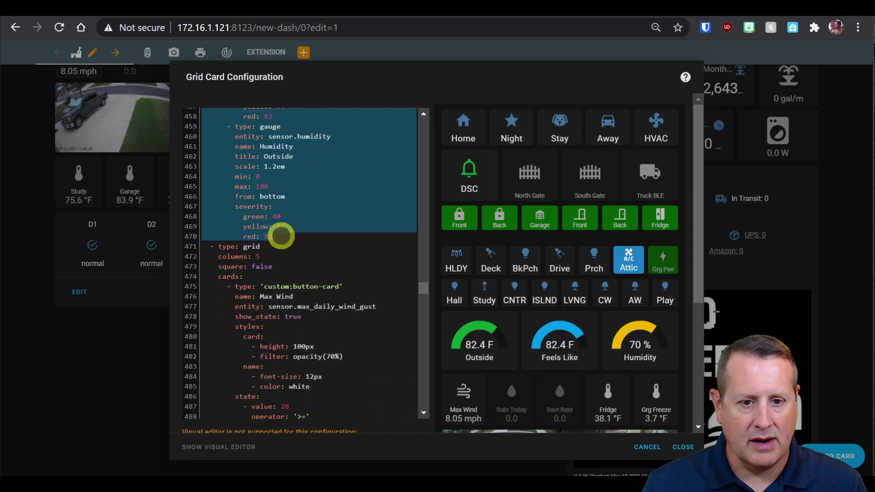
{"action": "right_click", "coordinate": [271, 153]}
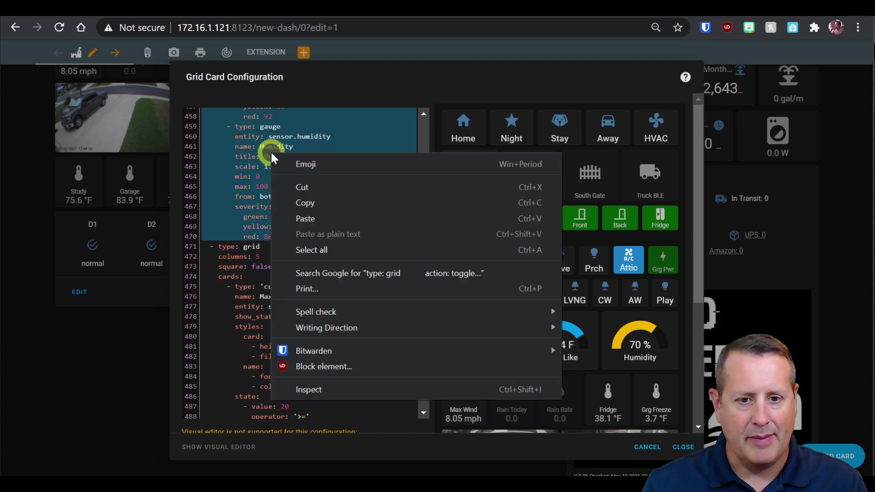
{"action": "left_click", "coordinate": [297, 204]}
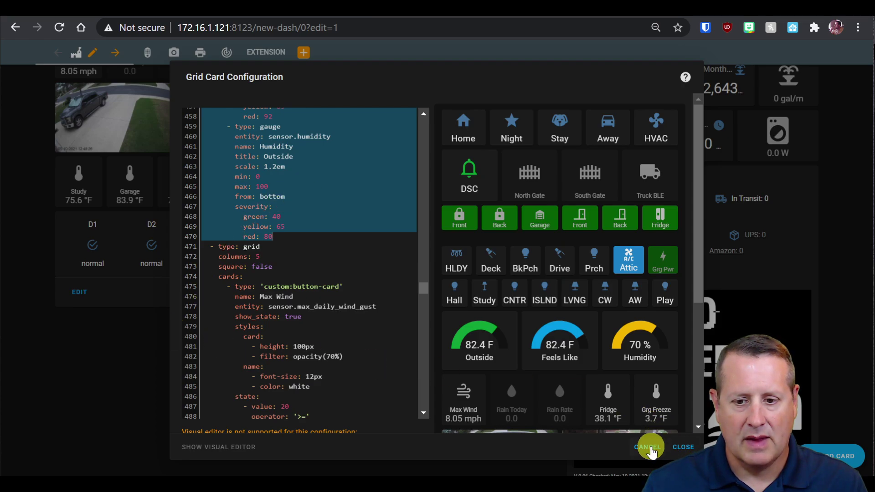
{"action": "left_click", "coordinate": [648, 448]}
{"action": "scroll", "coordinate": [241, 456], "scroll_direction": "up", "scroll_amount": 5}
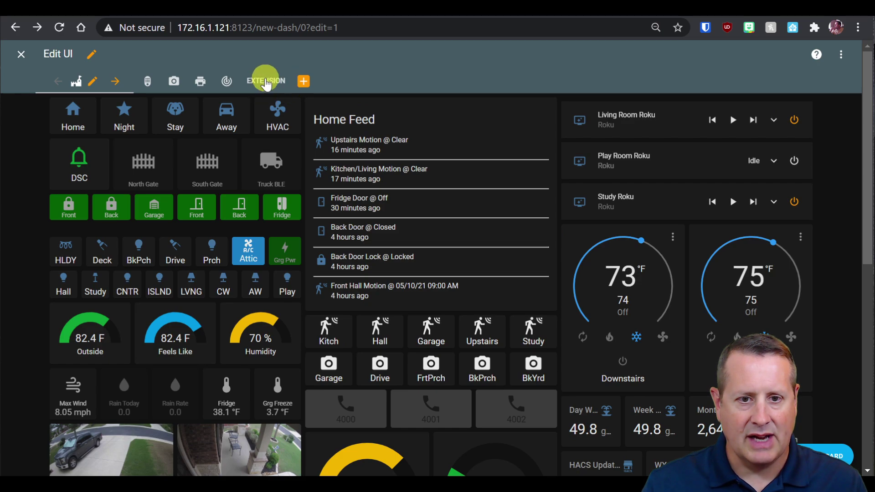
Step: On the Extension view, overwrite the three-light entities card YAML with the Big Room grid and save
{"action": "left_click", "coordinate": [267, 82]}
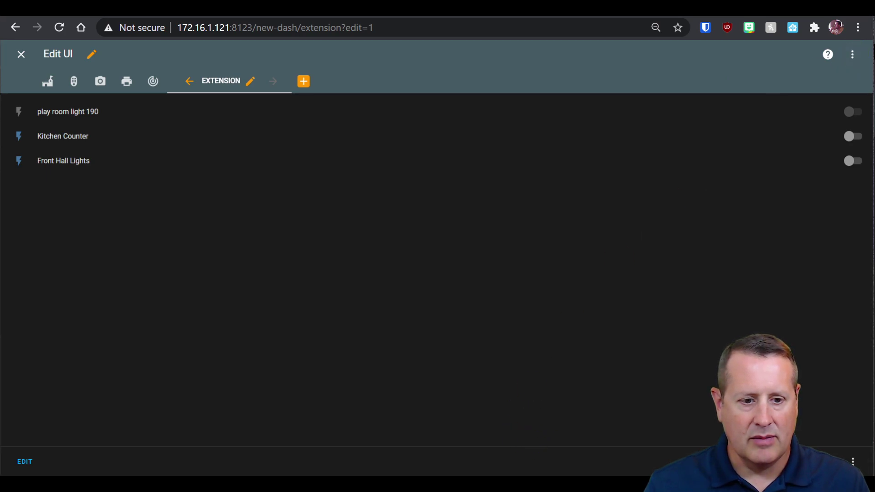
{"action": "left_click", "coordinate": [25, 463]}
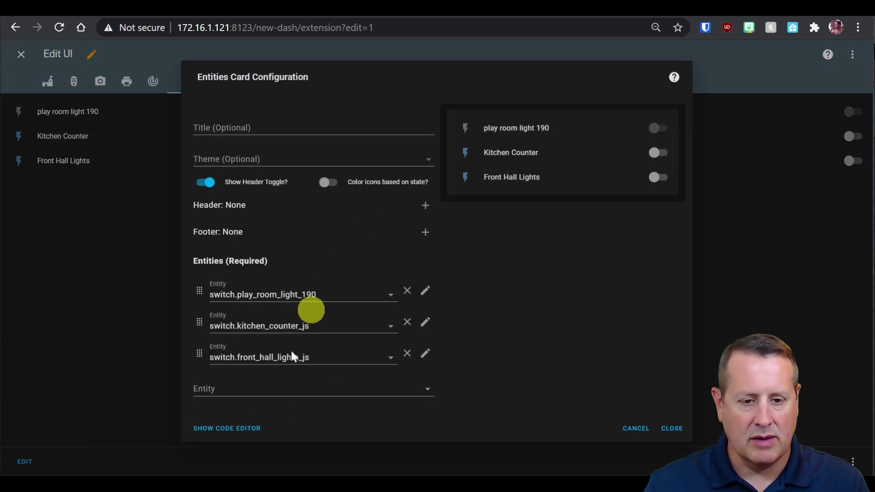
{"action": "left_click", "coordinate": [242, 429]}
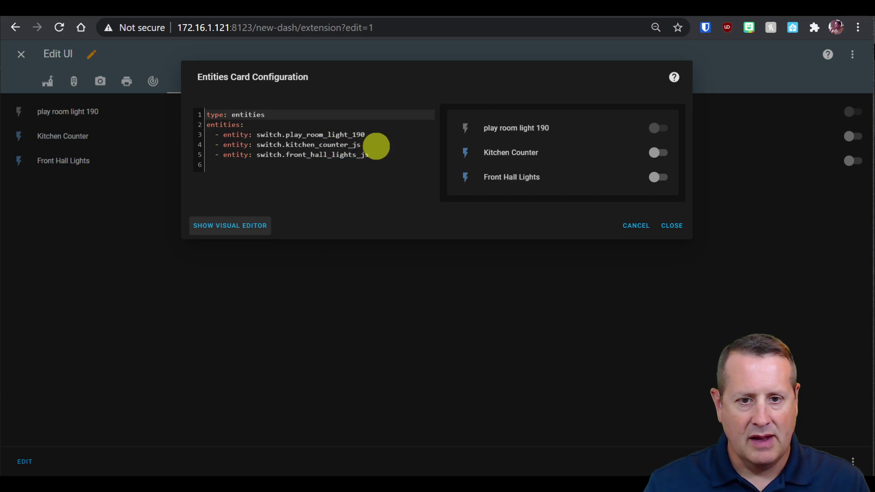
{"action": "left_click_drag", "start_coordinate": [369, 155], "coordinate": [204, 115]}
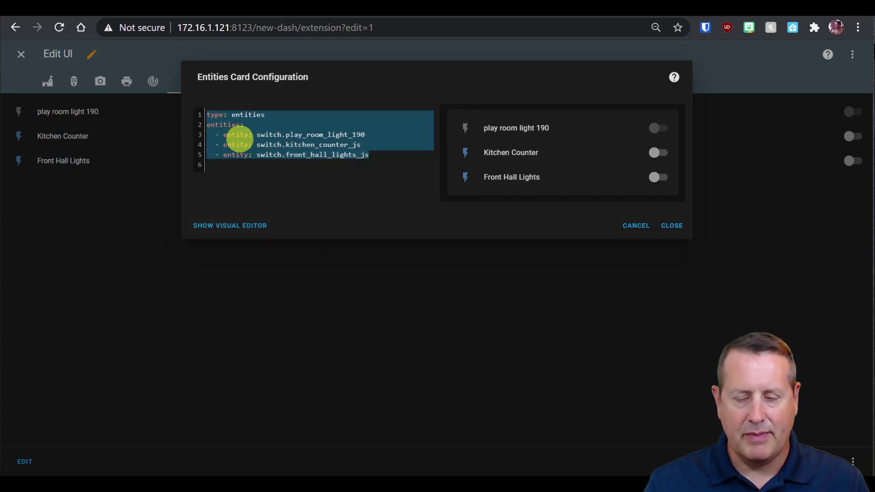
{"action": "key", "text": "ctrl+v"}
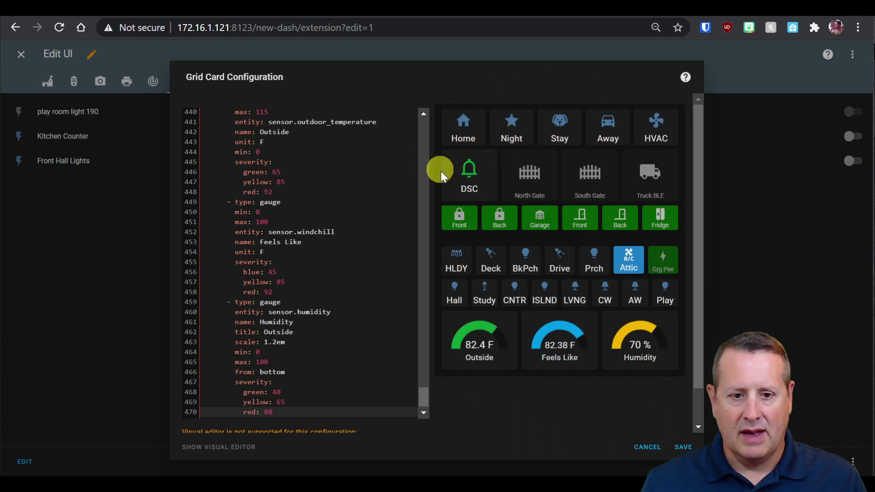
{"action": "left_click", "coordinate": [683, 447]}
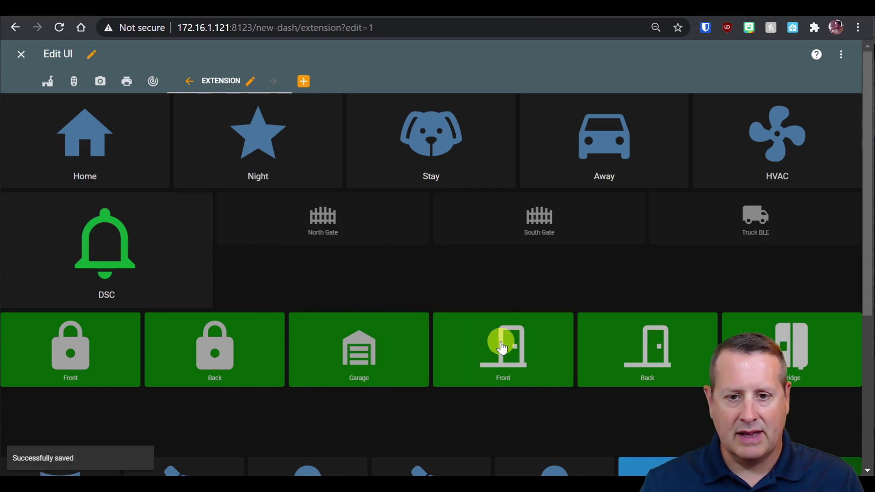
Step: Browse the extension's dashboard popup, visiting the HVAC view and turning on the Play light
{"action": "scroll", "coordinate": [497, 339], "scroll_direction": "down", "scroll_amount": 5}
{"action": "scroll", "coordinate": [511, 397], "scroll_direction": "up", "scroll_amount": 5}
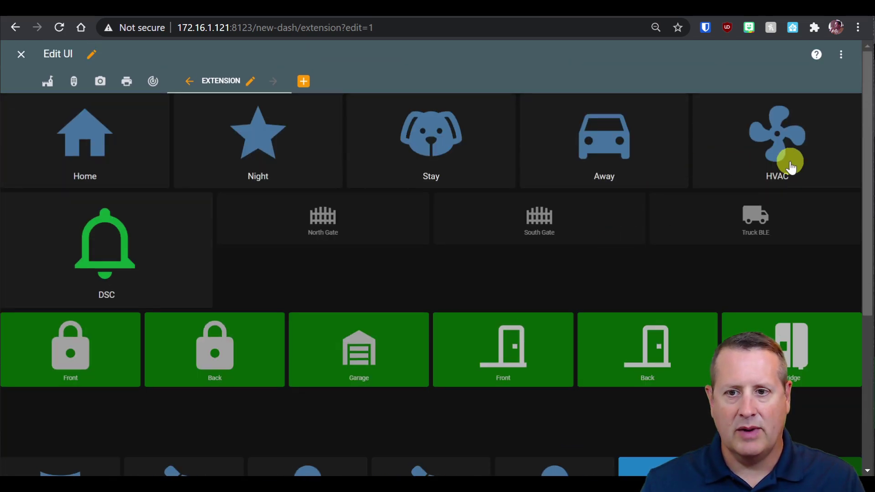
{"action": "left_click", "coordinate": [793, 27]}
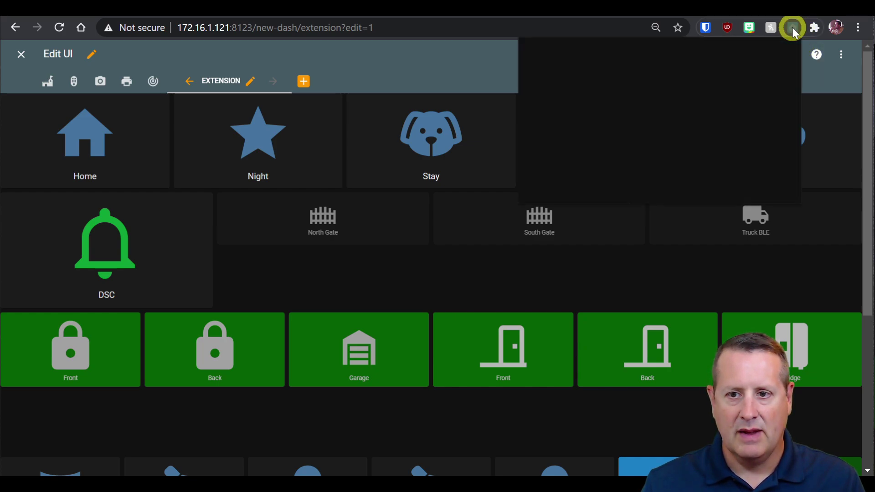
{"action": "left_click", "coordinate": [757, 80]}
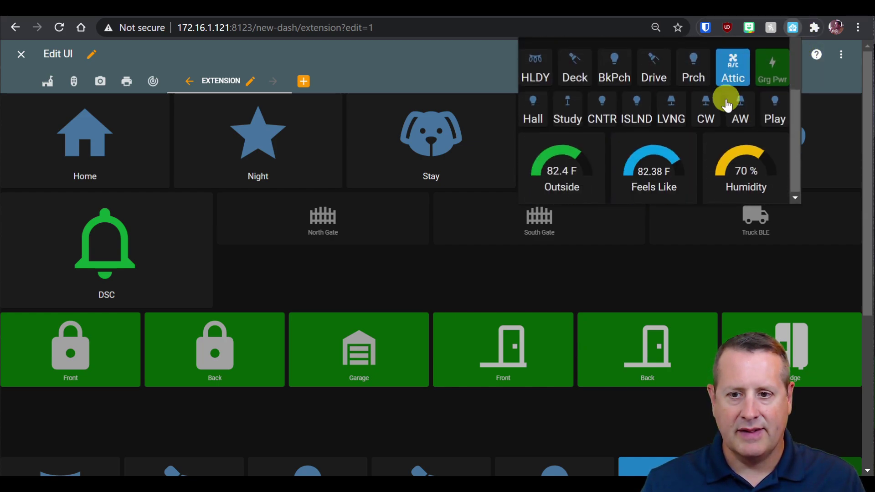
{"action": "left_click", "coordinate": [728, 167]}
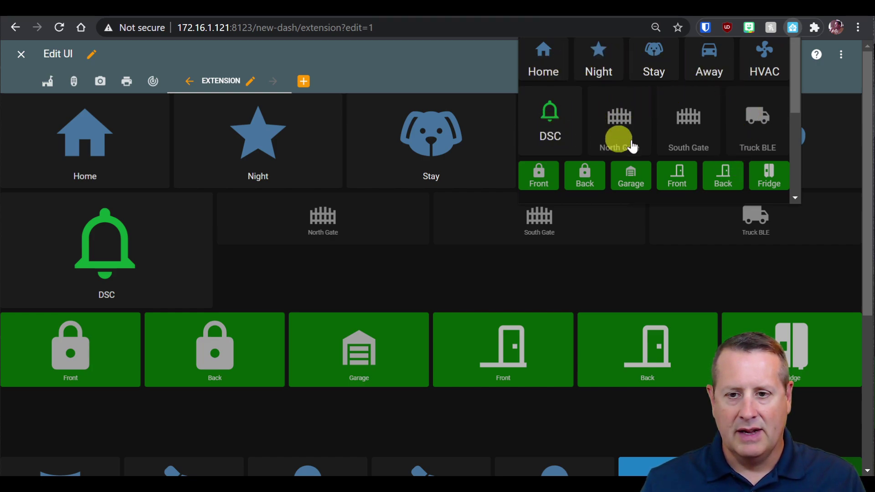
{"action": "scroll", "coordinate": [664, 117], "scroll_direction": "down", "scroll_amount": 2}
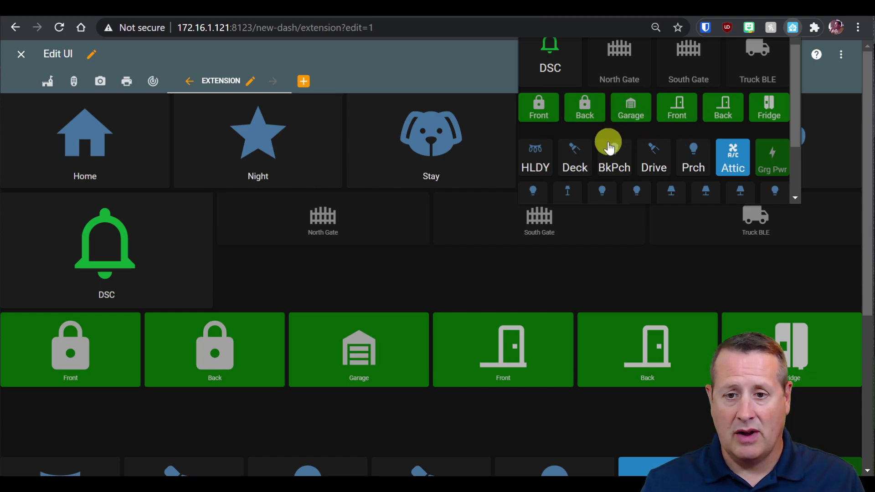
{"action": "scroll", "coordinate": [609, 148], "scroll_direction": "down", "scroll_amount": 2}
{"action": "left_click", "coordinate": [768, 136]}
{"action": "scroll", "coordinate": [737, 122], "scroll_direction": "down", "scroll_amount": 1}
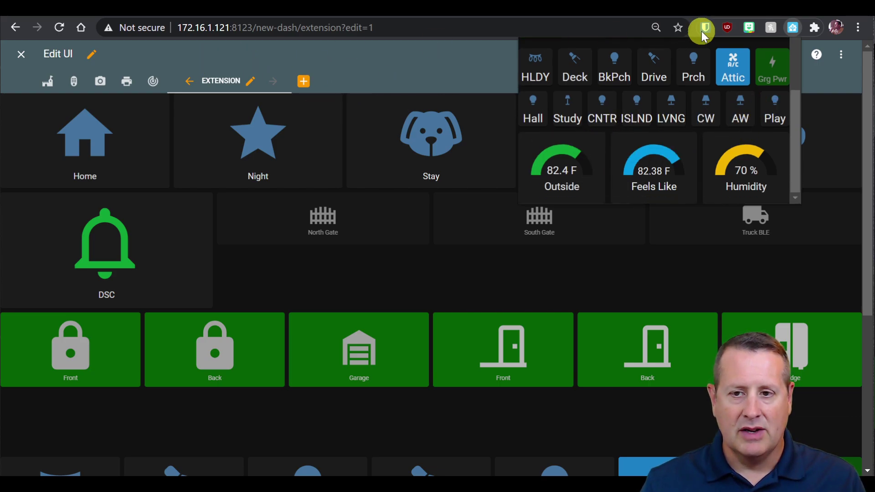
Step: From a new tab, recheck the popup, then open the extension's options page from its icon menu
{"action": "key", "text": "ctrl+t"}
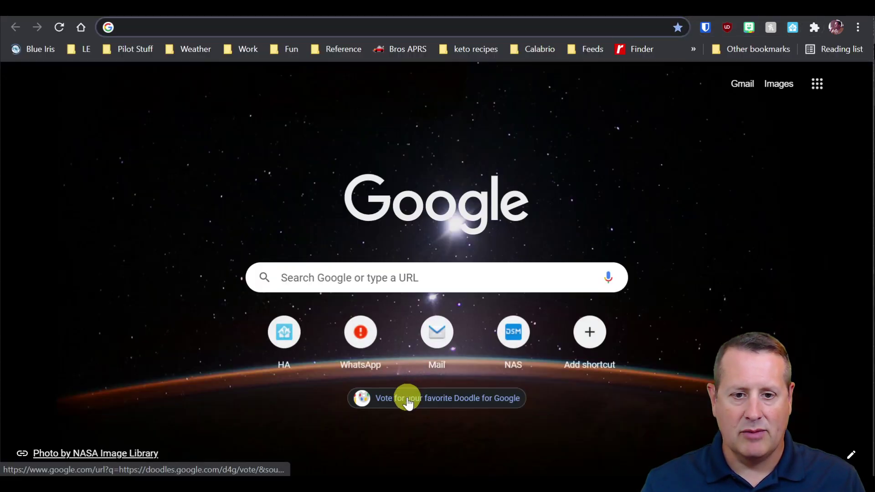
{"action": "left_click", "coordinate": [794, 27]}
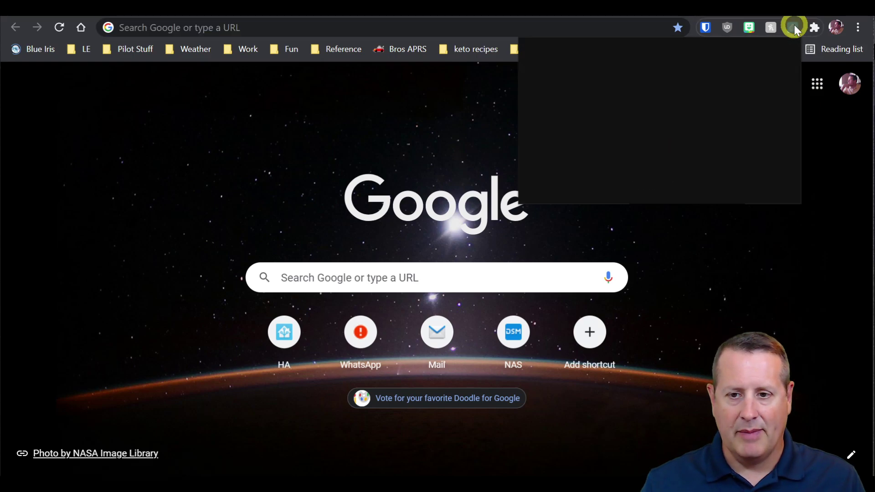
{"action": "scroll", "coordinate": [663, 136], "scroll_direction": "down", "scroll_amount": 2}
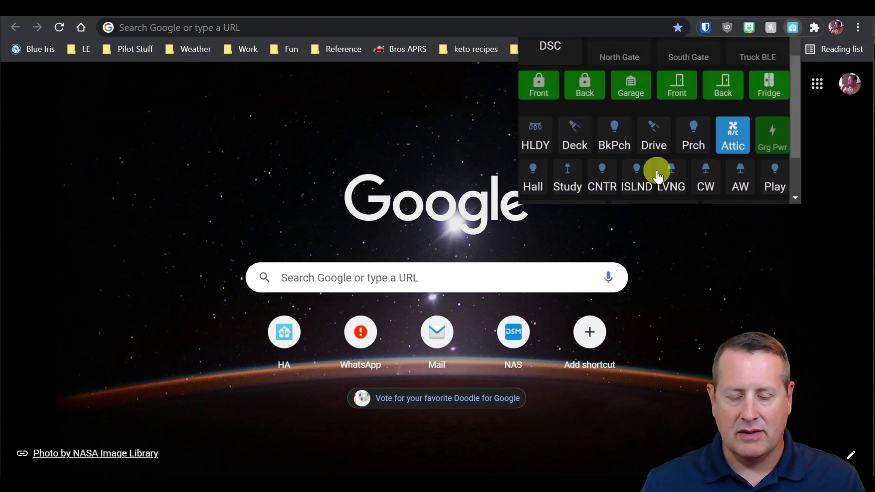
{"action": "scroll", "coordinate": [657, 173], "scroll_direction": "down", "scroll_amount": 2}
{"action": "scroll", "coordinate": [752, 127], "scroll_direction": "up", "scroll_amount": 5}
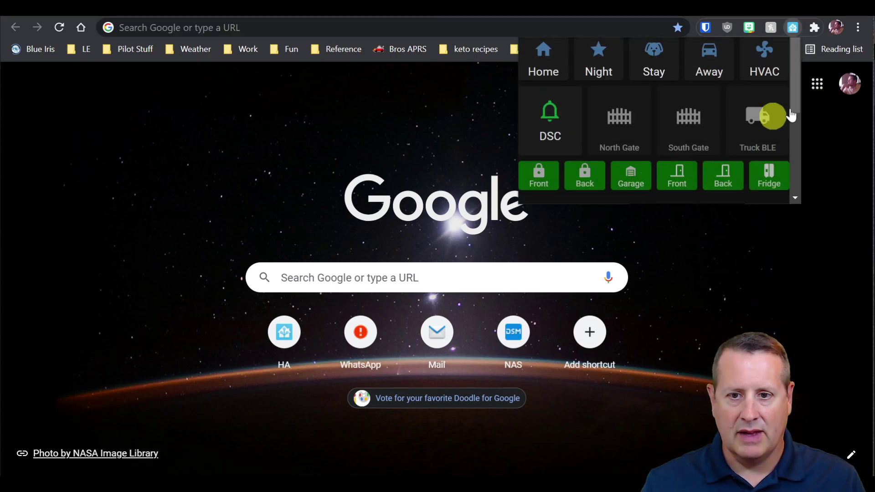
{"action": "right_click", "coordinate": [794, 28]}
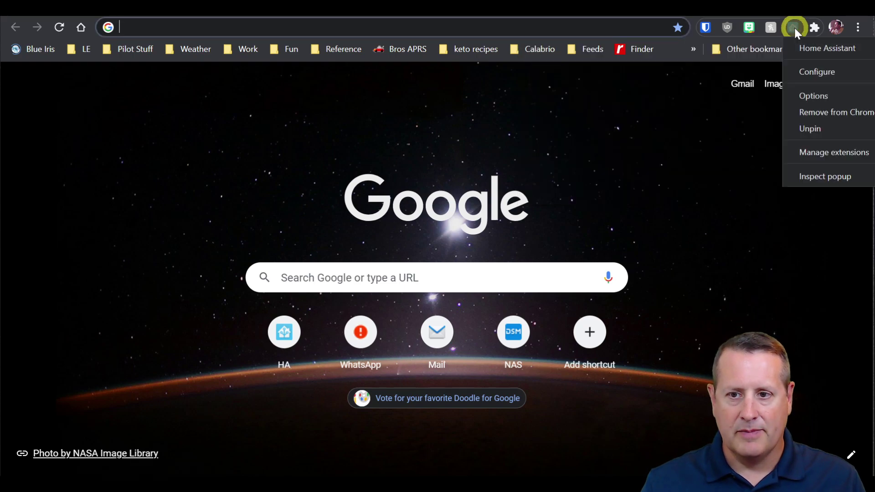
{"action": "left_click", "coordinate": [808, 97]}
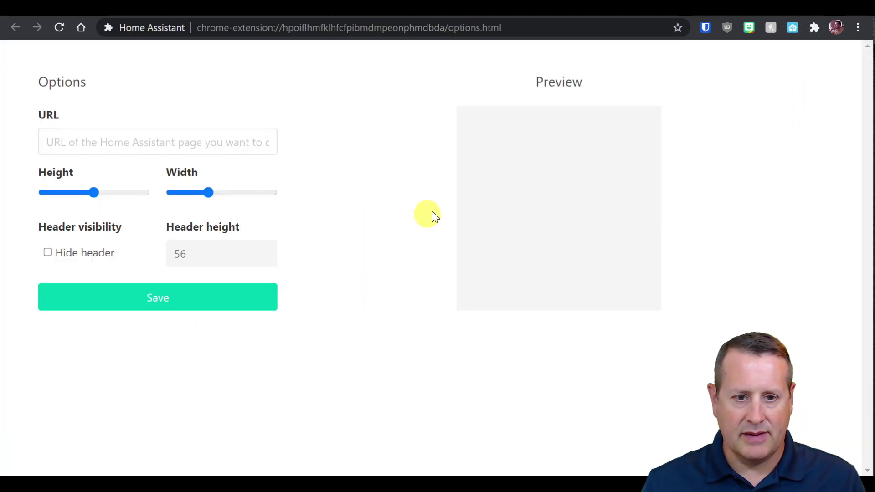
{"action": "left_click", "coordinate": [168, 145]}
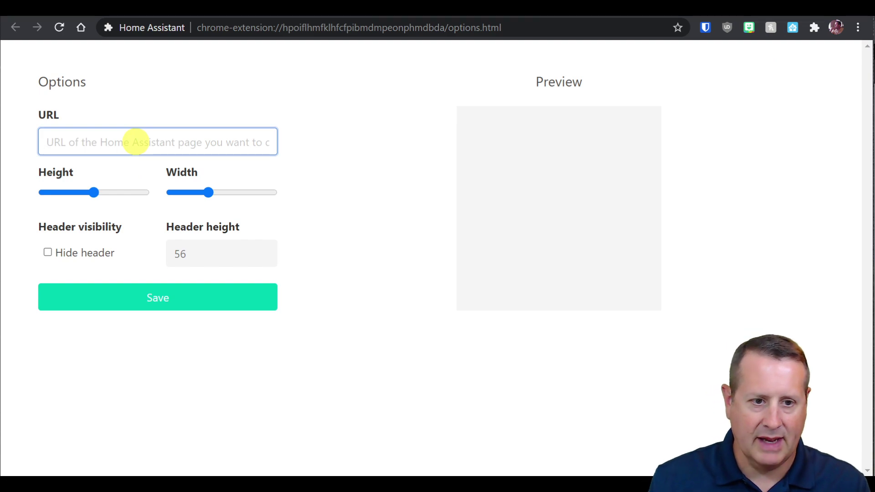
{"action": "type", "text": "https:/"}
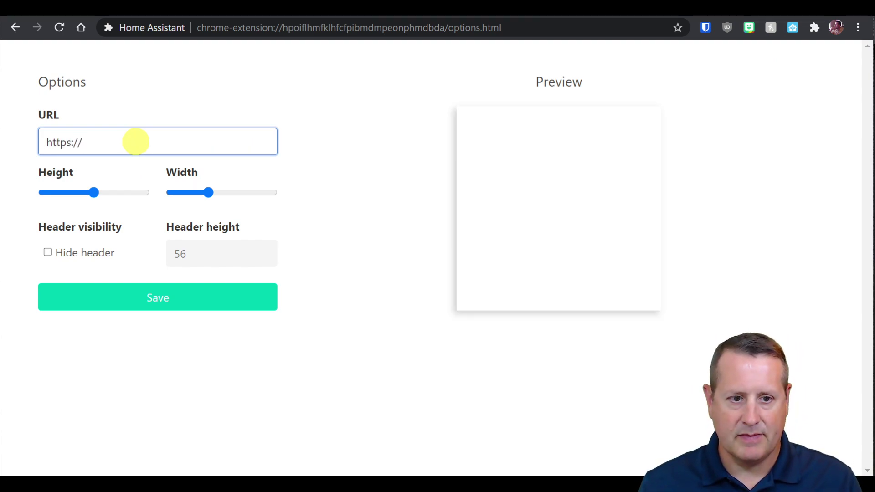
{"action": "type", "text": "/"}
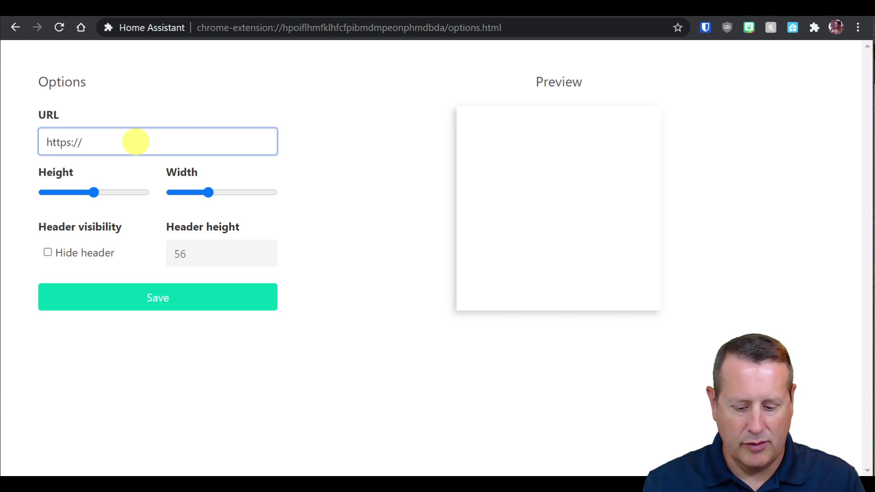
{"action": "type", "text": "172.16.1.121:8123/new-dash/exten"}
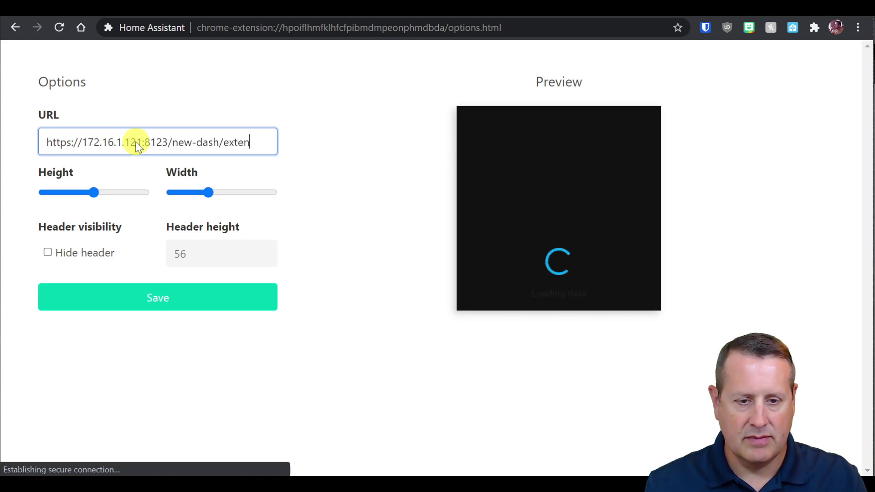
{"action": "type", "text": "sion"}
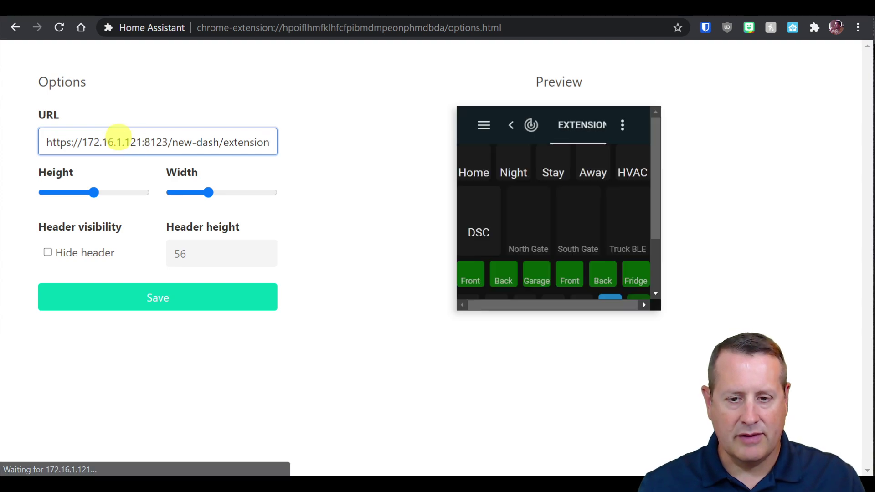
Step: Make the popup taller and narrower, save, and view the popup from a new tab
{"action": "left_click_drag", "start_coordinate": [209, 192], "coordinate": [220, 192]}
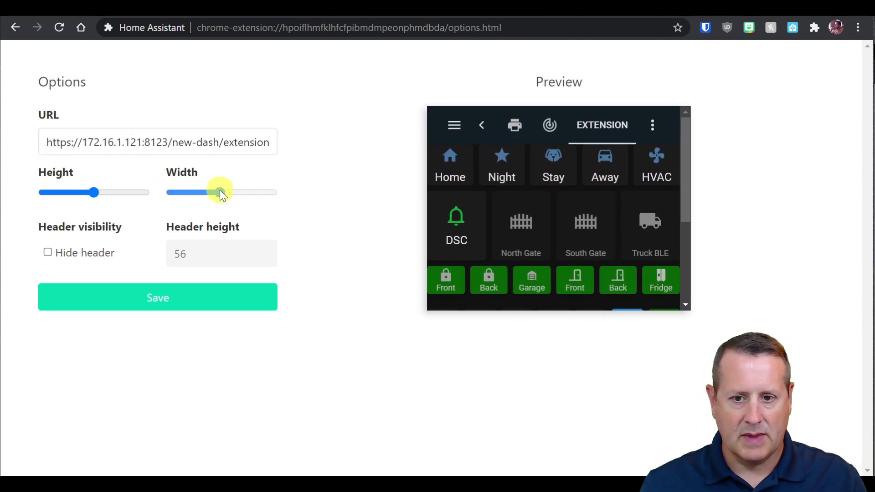
{"action": "scroll", "coordinate": [570, 226], "scroll_direction": "down", "scroll_amount": 5}
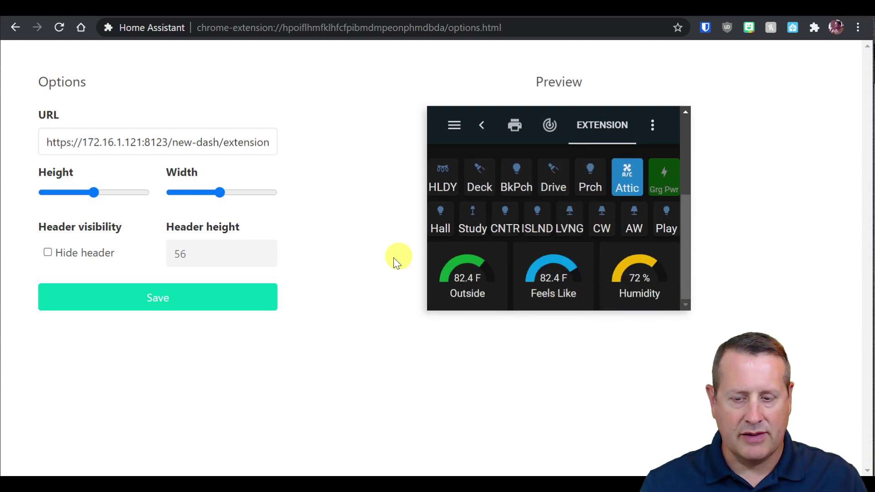
{"action": "left_click_drag", "start_coordinate": [95, 197], "coordinate": [138, 197]}
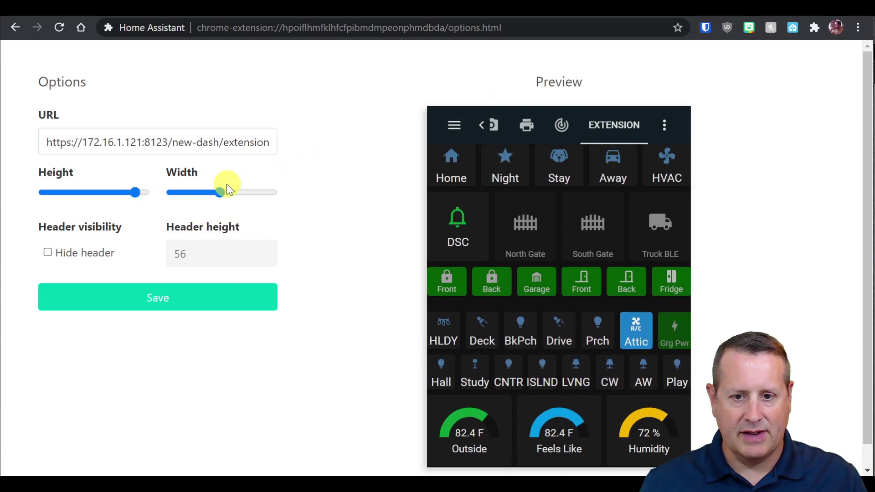
{"action": "left_click_drag", "start_coordinate": [224, 186], "coordinate": [211, 195]}
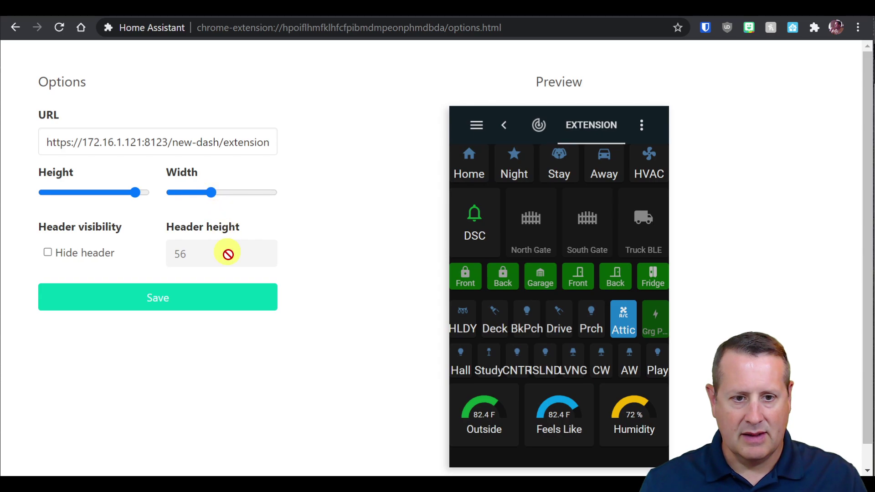
{"action": "left_click", "coordinate": [192, 302]}
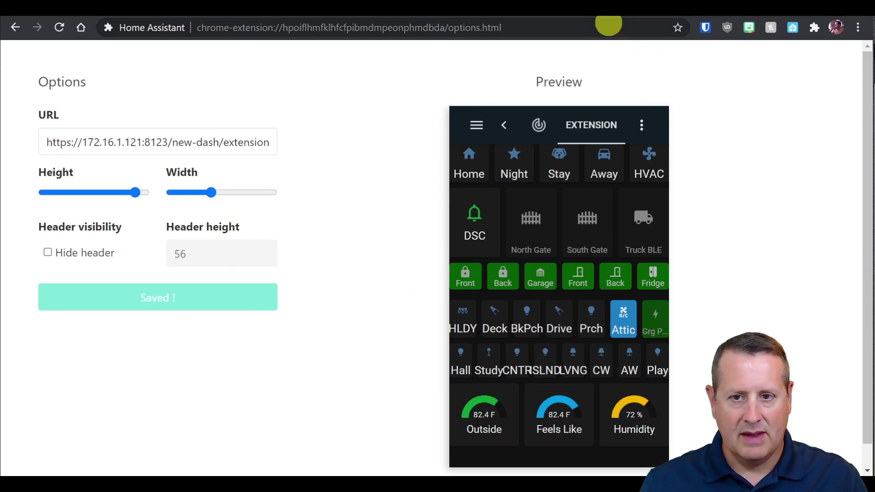
{"action": "key", "text": "ctrl+t"}
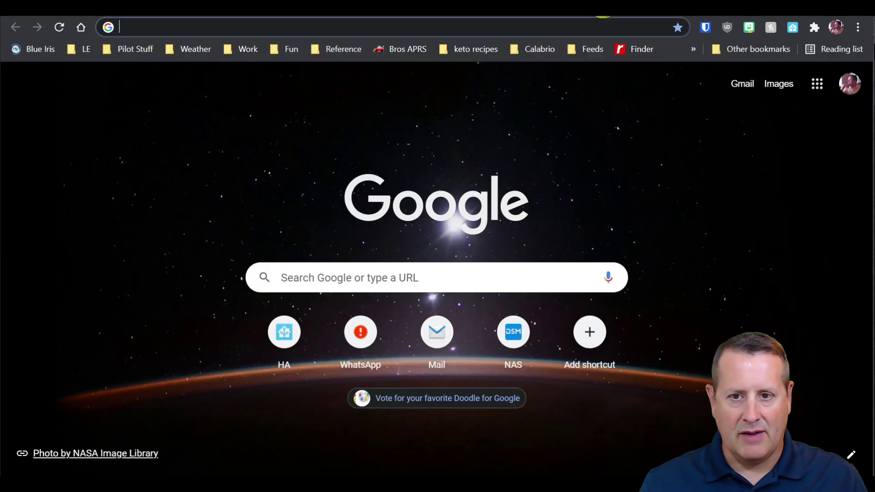
{"action": "left_click", "coordinate": [793, 29]}
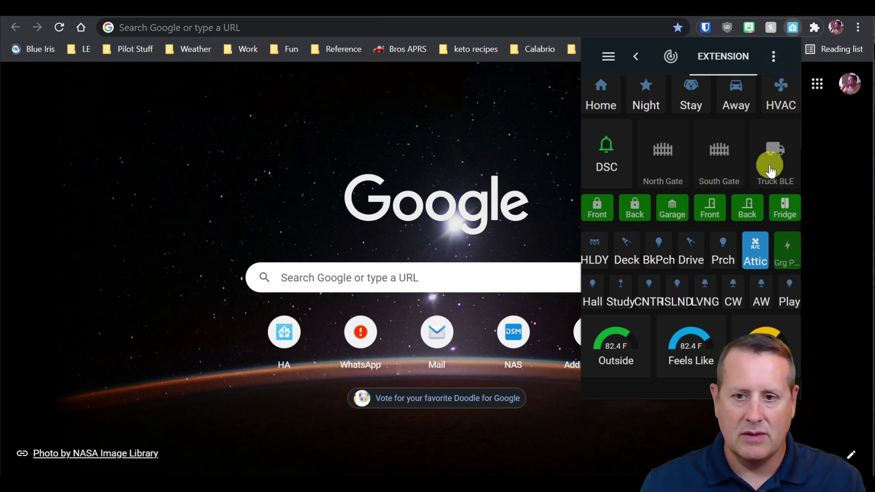
Step: Close the resized dashboard popup and reopen the extension's options page from its icon menu
{"action": "left_click", "coordinate": [796, 28]}
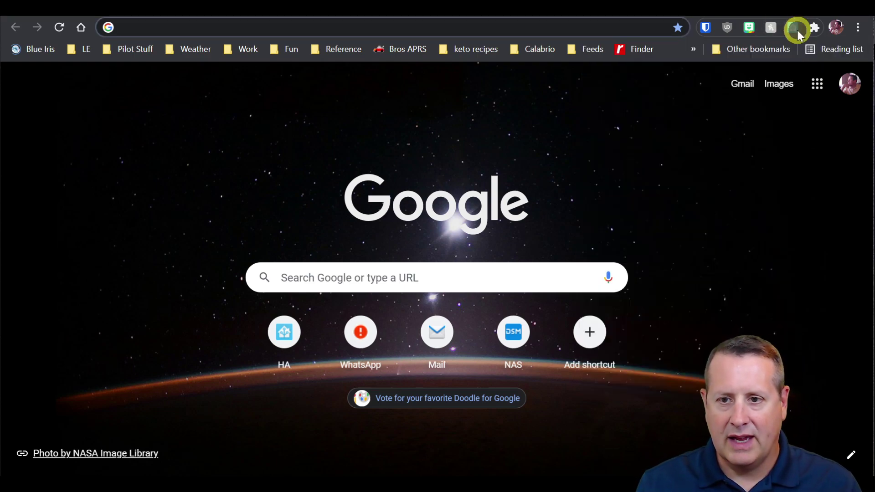
{"action": "right_click", "coordinate": [797, 28]}
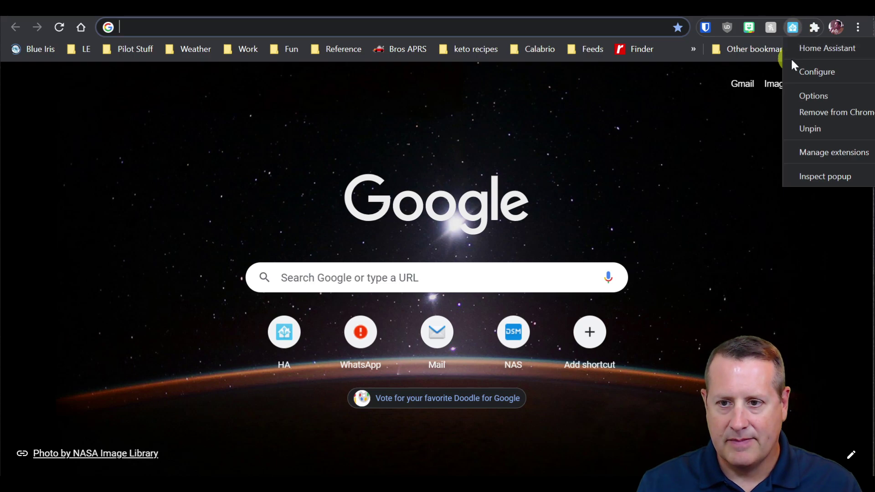
{"action": "left_click", "coordinate": [802, 72]}
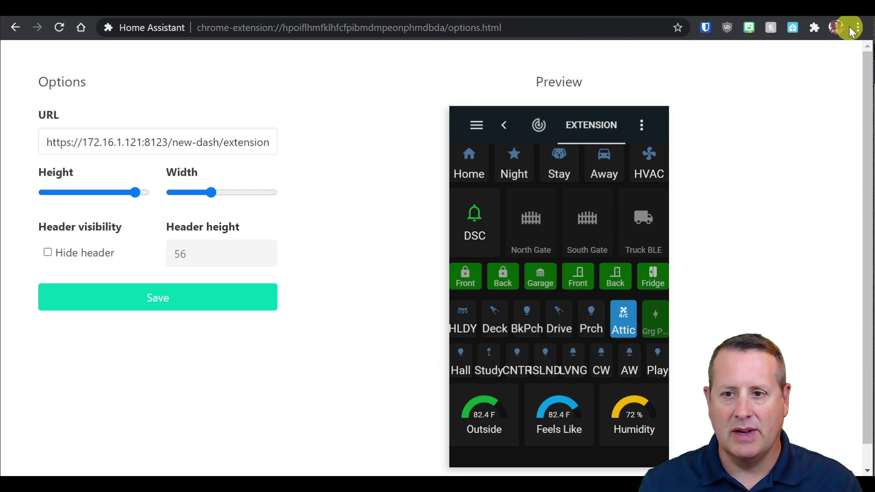
Step: Tick Hide header in the extension options and save
{"action": "right_click", "coordinate": [794, 28]}
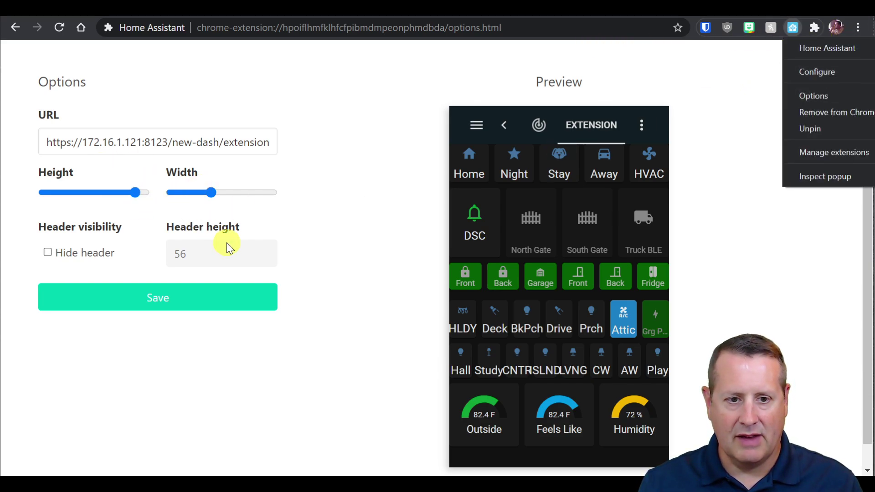
{"action": "left_click", "coordinate": [48, 252]}
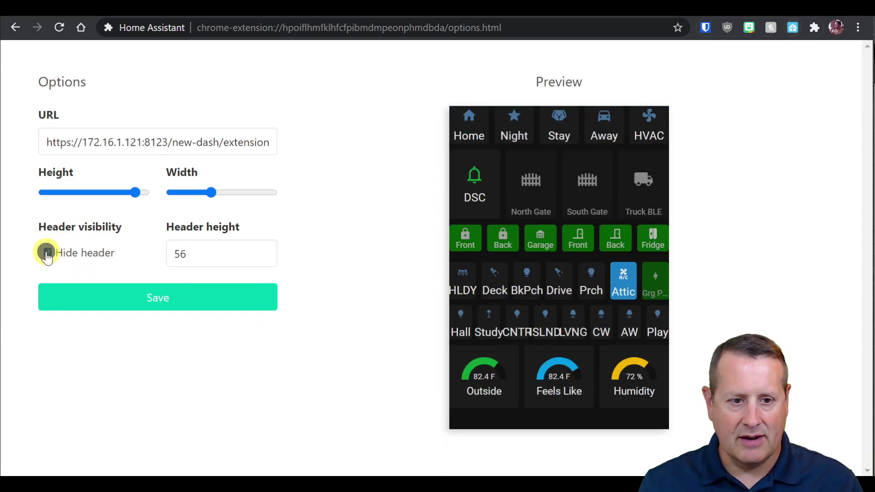
{"action": "left_click", "coordinate": [177, 298]}
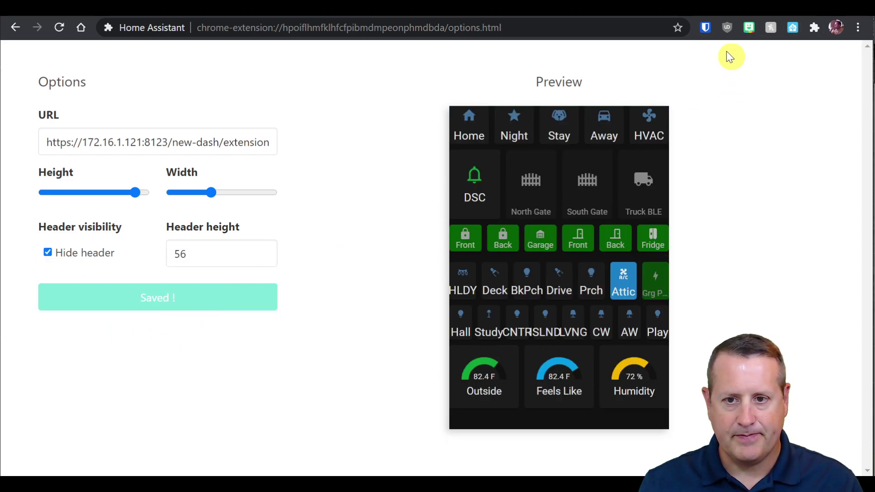
Step: From a new tab, open the popup to confirm the header is gone
{"action": "left_click", "coordinate": [639, 17]}
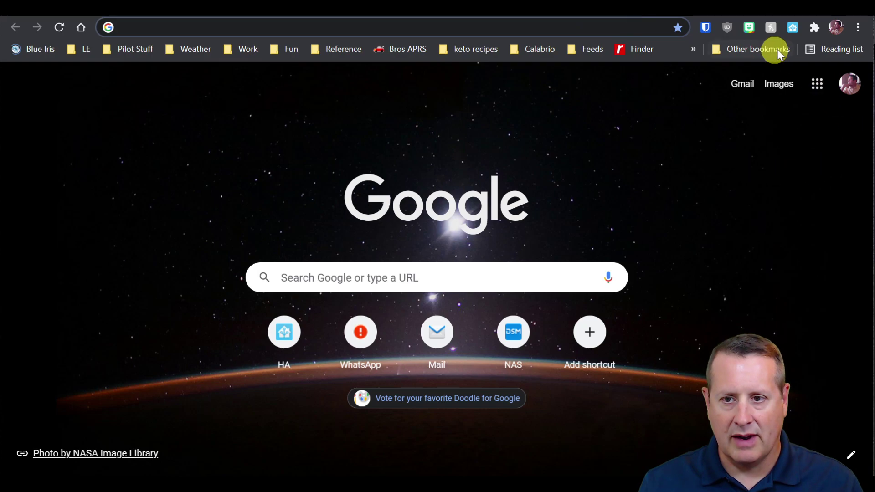
{"action": "left_click", "coordinate": [791, 28]}
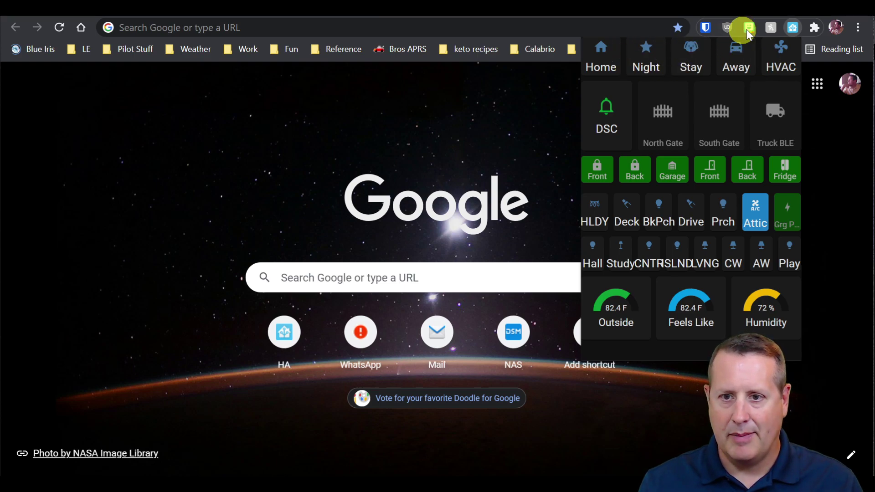
{"action": "right_click", "coordinate": [831, 163]}
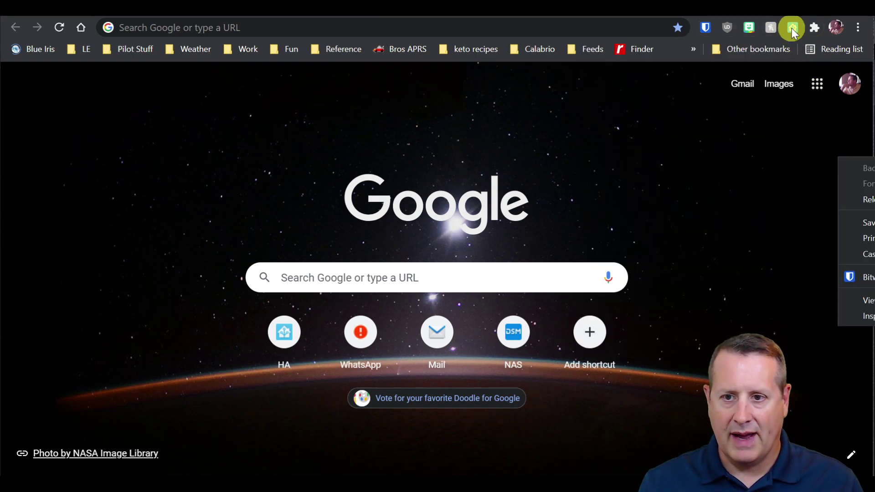
Step: In the extension options, adjust the header height down to 50 and back up to 55
{"action": "right_click", "coordinate": [791, 27]}
{"action": "left_click", "coordinate": [811, 73]}
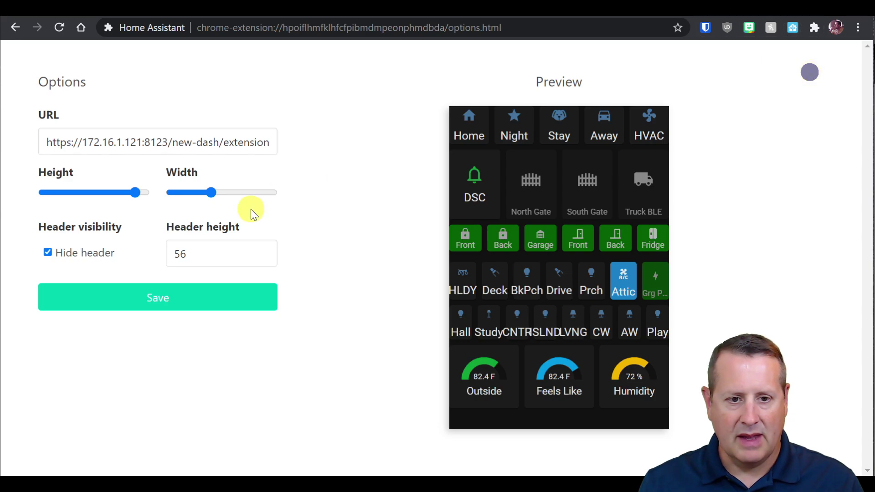
{"action": "left_click", "coordinate": [198, 255]}
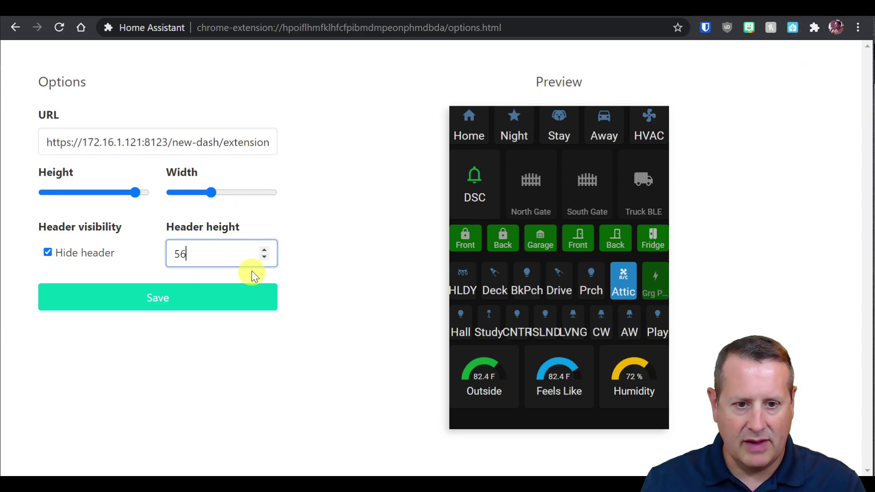
{"action": "left_click", "coordinate": [263, 259]}
{"action": "left_click", "coordinate": [263, 258]}
{"action": "left_click", "coordinate": [263, 259]}
{"action": "left_click", "coordinate": [263, 259]}
{"action": "left_click", "coordinate": [263, 259]}
{"action": "left_click", "coordinate": [263, 259]}
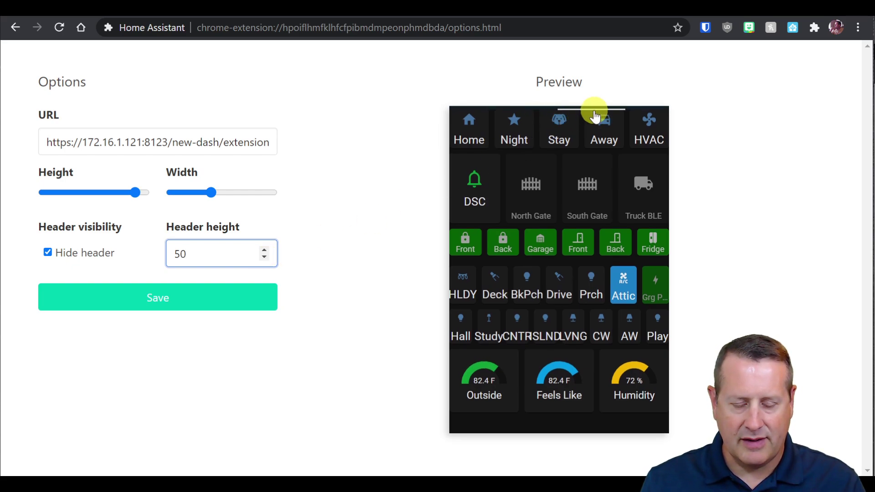
{"action": "left_click", "coordinate": [263, 249]}
{"action": "left_click", "coordinate": [264, 249]}
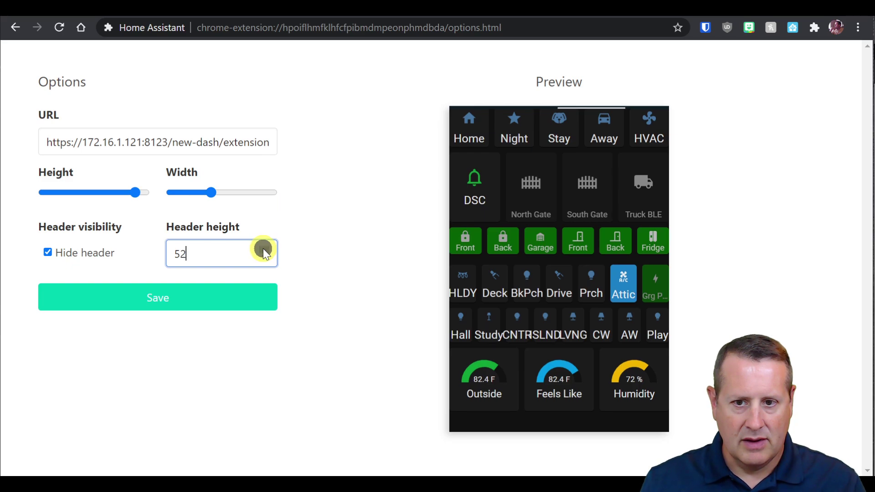
{"action": "left_click", "coordinate": [264, 249]}
{"action": "left_click", "coordinate": [263, 249]}
{"action": "left_click", "coordinate": [263, 249]}
{"action": "left_click", "coordinate": [263, 248]}
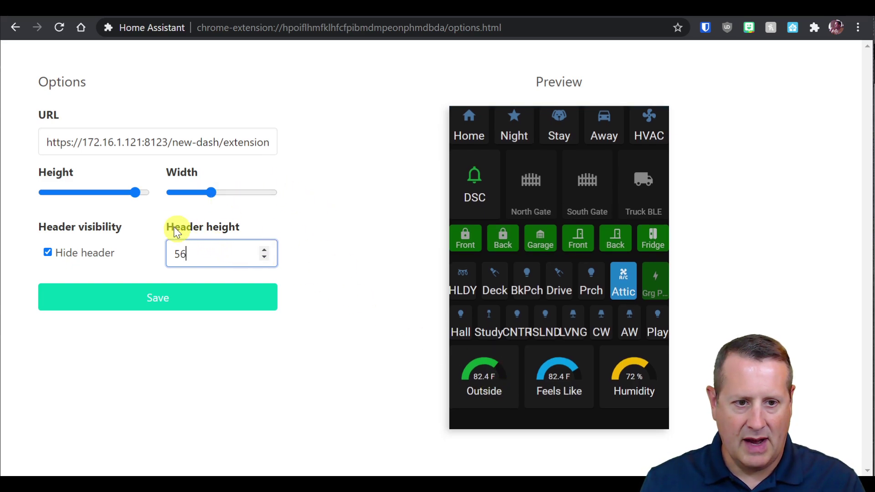
Step: Lower the popup height slightly, save the options, and open a new tab
{"action": "left_click_drag", "start_coordinate": [133, 191], "coordinate": [130, 196]}
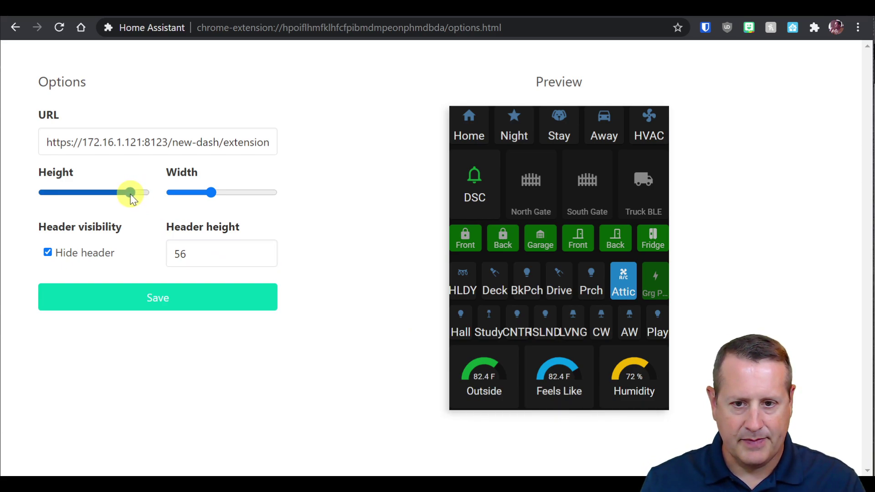
{"action": "left_click", "coordinate": [129, 299]}
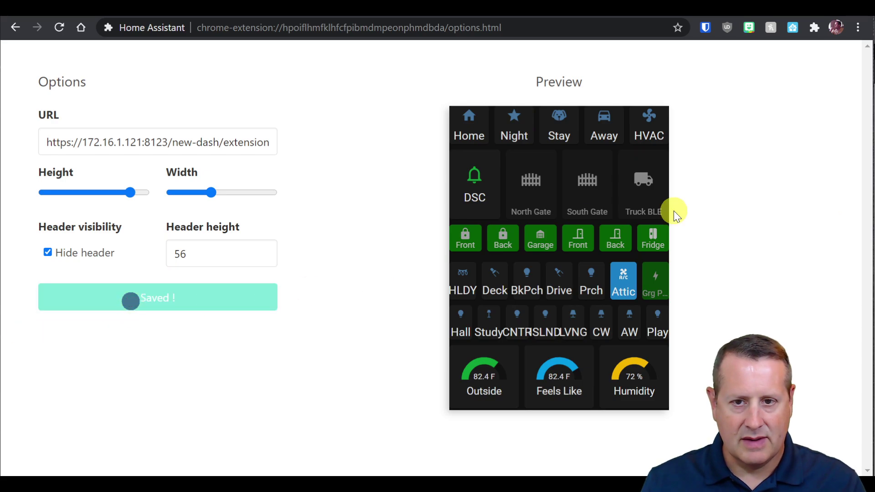
{"action": "left_click", "coordinate": [537, 17]}
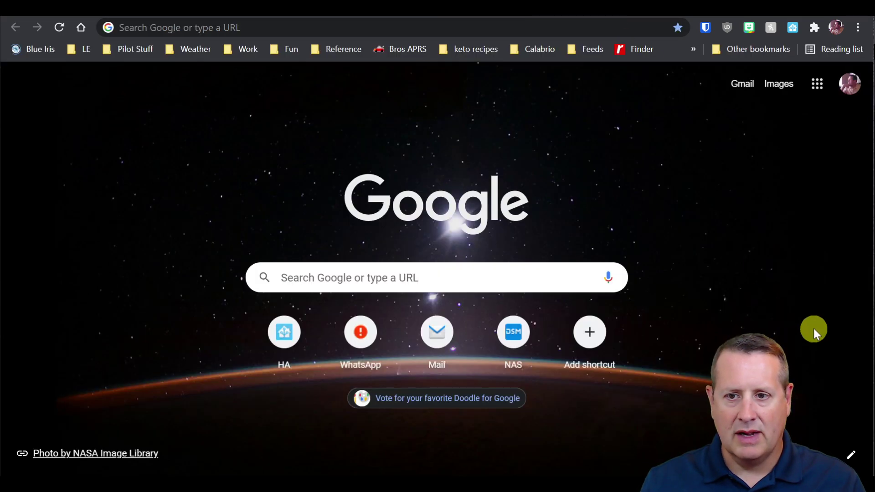
Step: Preview the extension popup, then go via the options tab to the dashboard in edit mode
{"action": "left_click", "coordinate": [793, 28]}
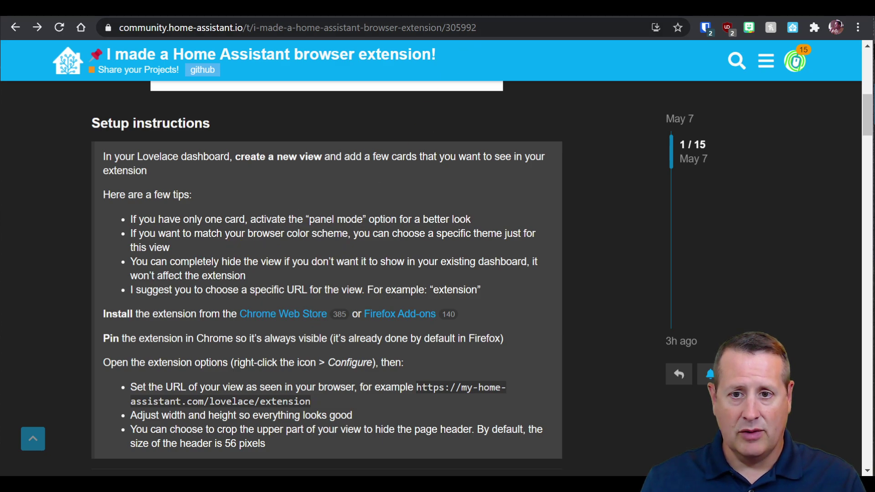
{"action": "left_click", "coordinate": [534, 17]}
{"action": "left_click", "coordinate": [467, 17]}
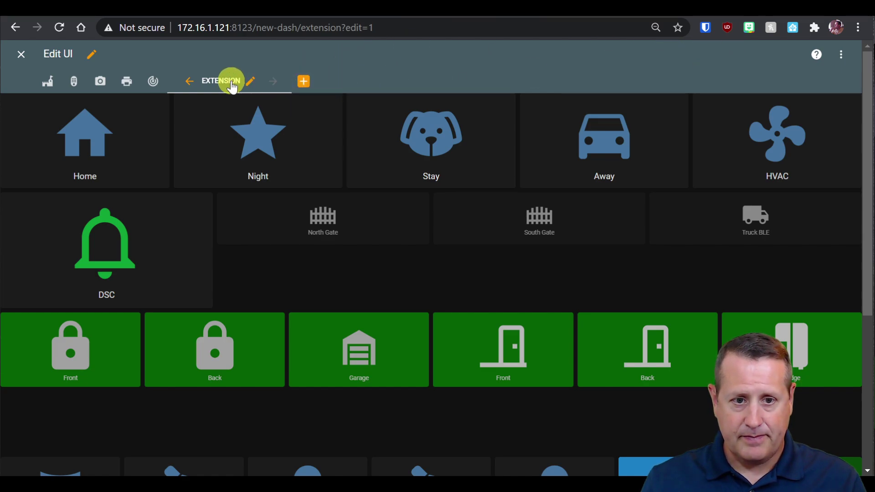
{"action": "left_click", "coordinate": [247, 85]}
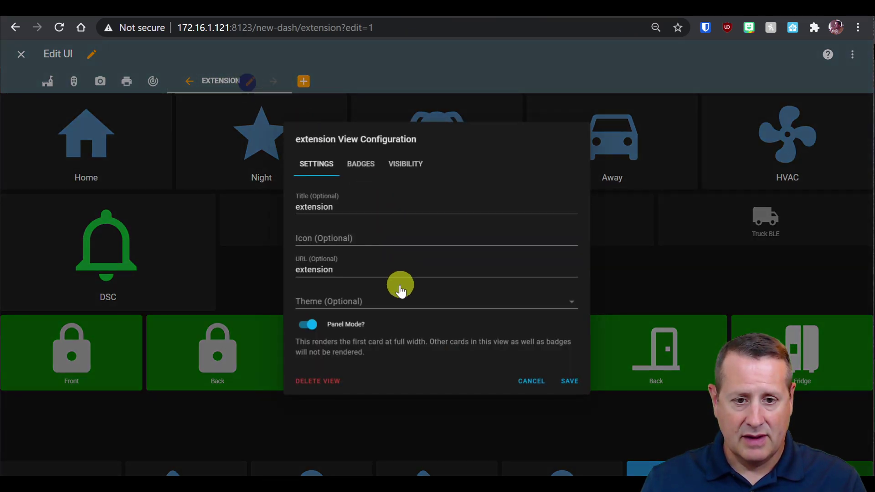
{"action": "left_click", "coordinate": [366, 301]}
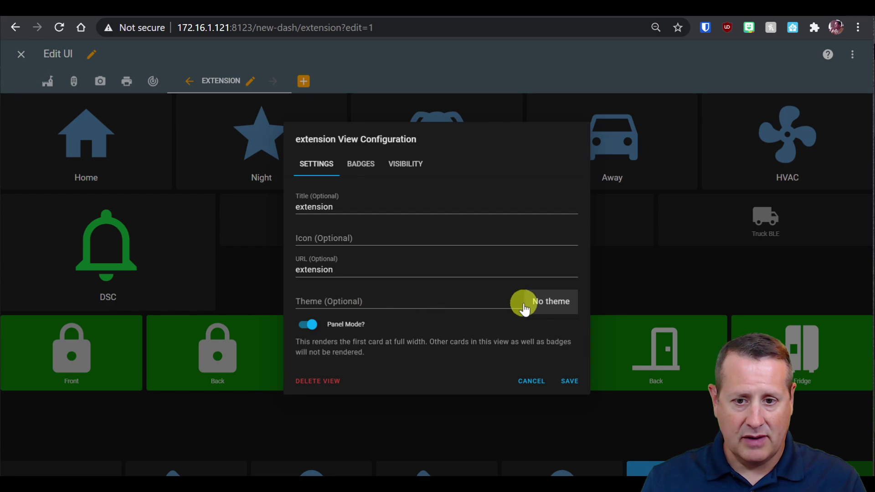
{"action": "left_click", "coordinate": [467, 308]}
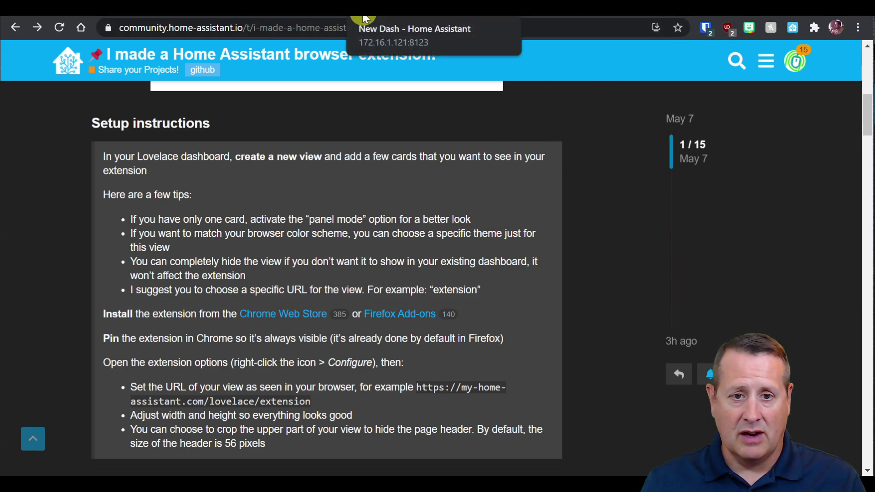
{"action": "left_click", "coordinate": [384, 15]}
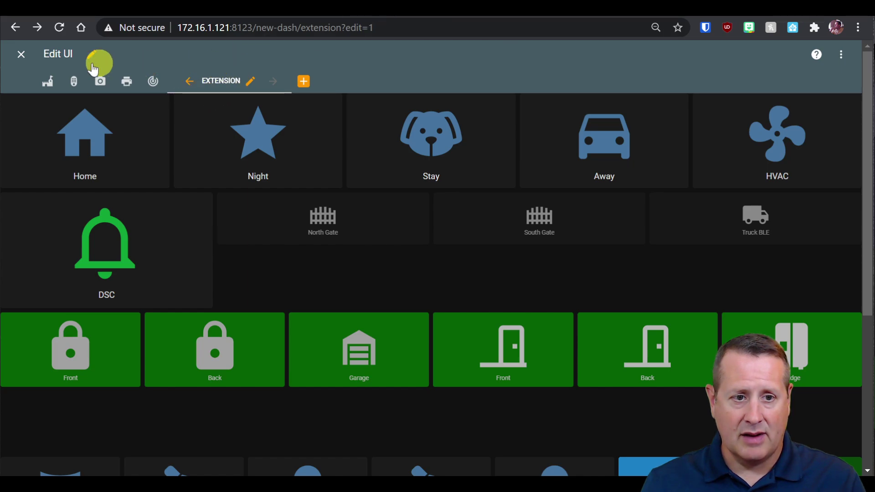
Step: Turn off this user's visibility for the Extension view and save it
{"action": "left_click", "coordinate": [21, 54]}
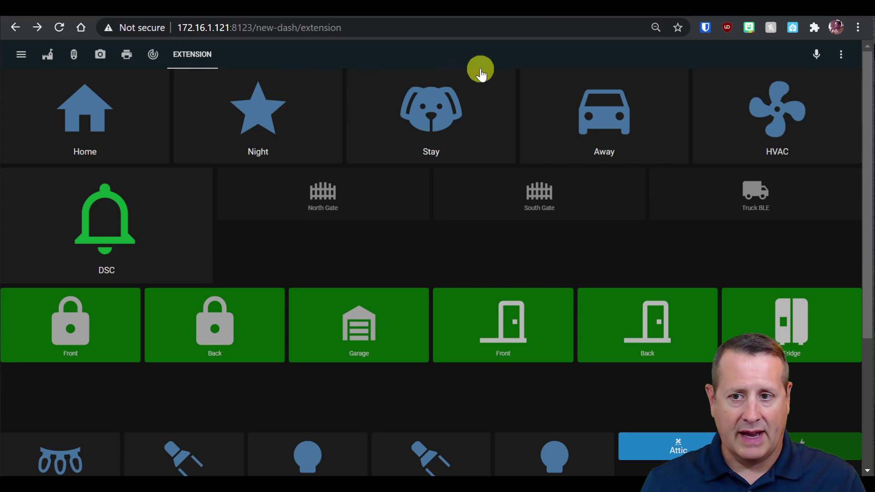
{"action": "left_click", "coordinate": [841, 57]}
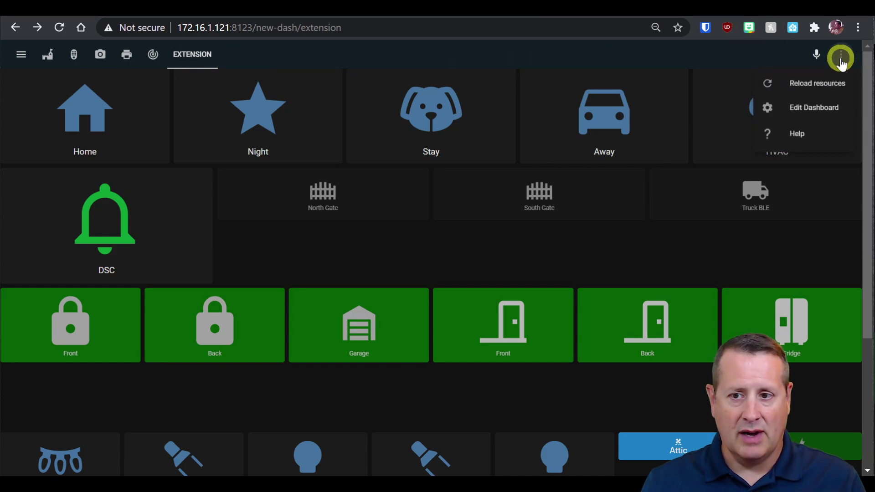
{"action": "left_click", "coordinate": [825, 107]}
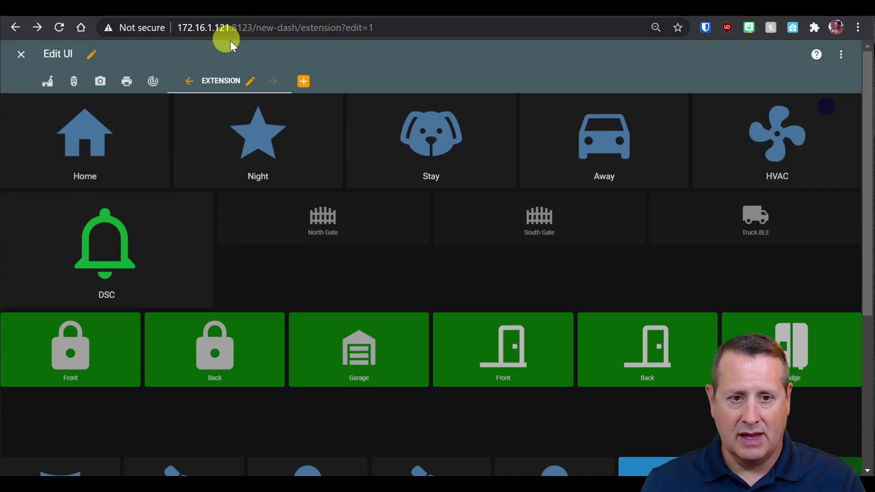
{"action": "left_click", "coordinate": [250, 82]}
{"action": "left_click", "coordinate": [406, 157]}
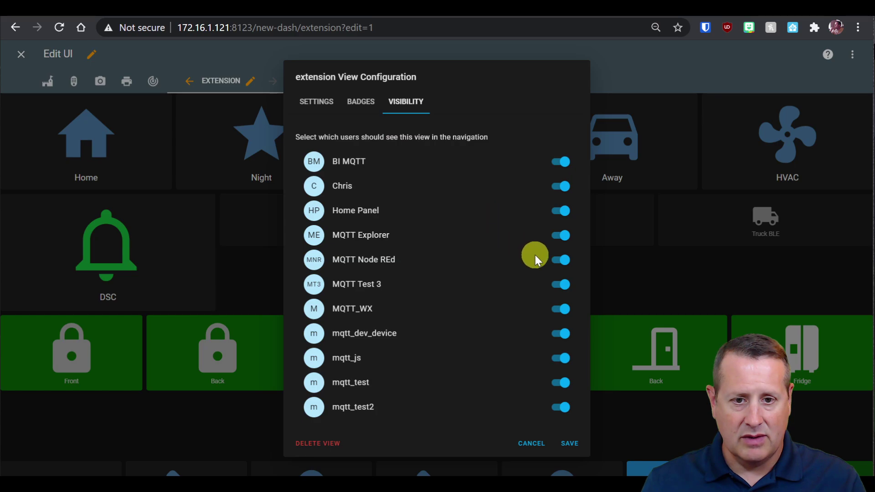
{"action": "left_click", "coordinate": [560, 186]}
{"action": "left_click", "coordinate": [564, 445]}
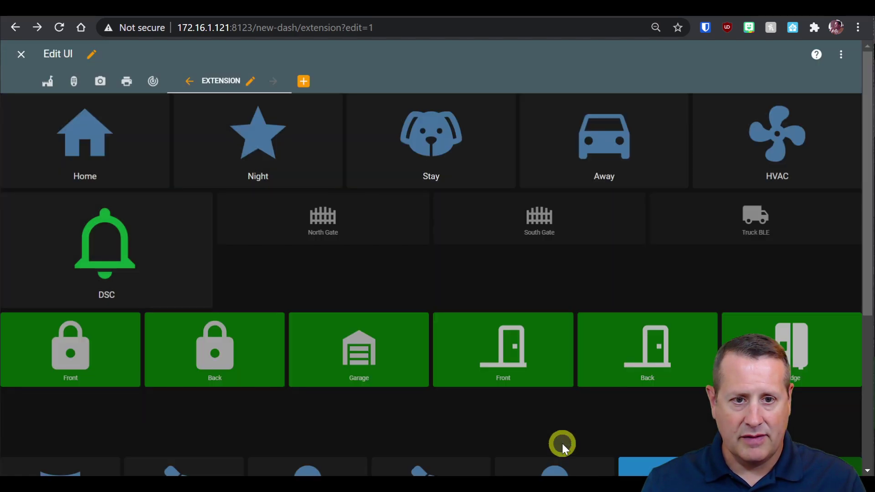
Step: Exit edit mode to check navigation, then re-enter edit mode and open the hidden Extension view
{"action": "left_click", "coordinate": [21, 54]}
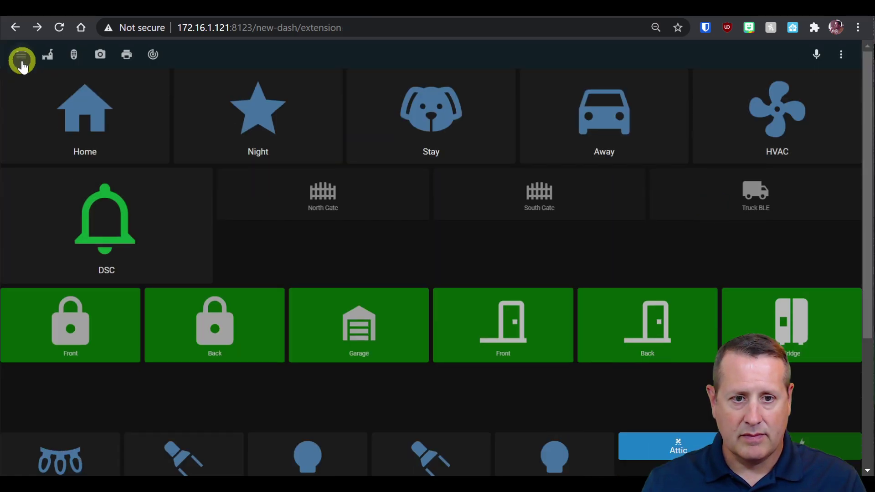
{"action": "left_click", "coordinate": [47, 54]}
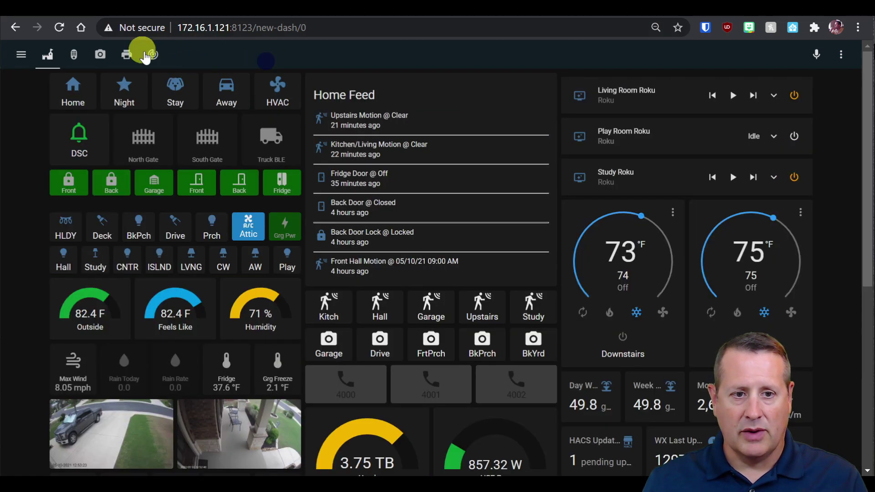
{"action": "left_click", "coordinate": [842, 55]}
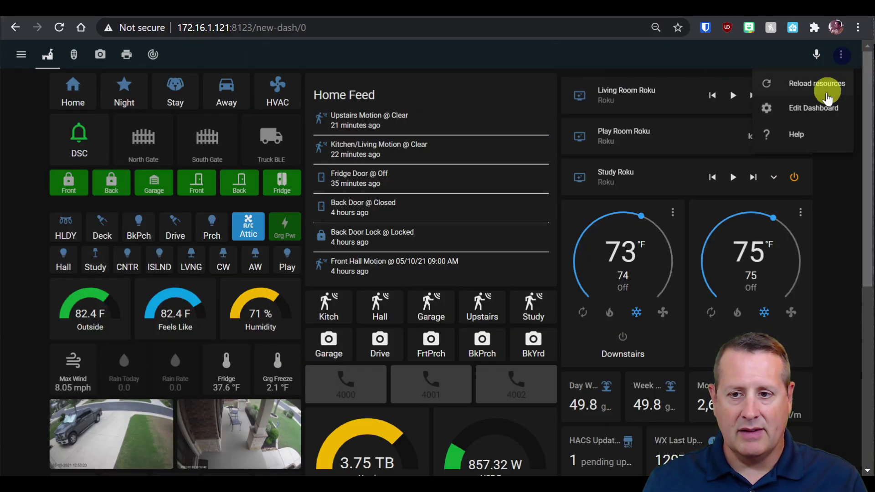
{"action": "left_click", "coordinate": [817, 108]}
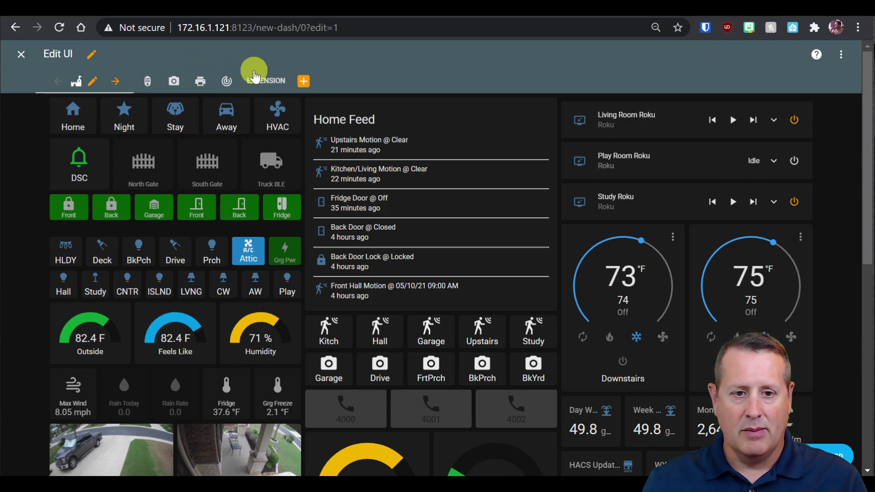
{"action": "left_click", "coordinate": [248, 87]}
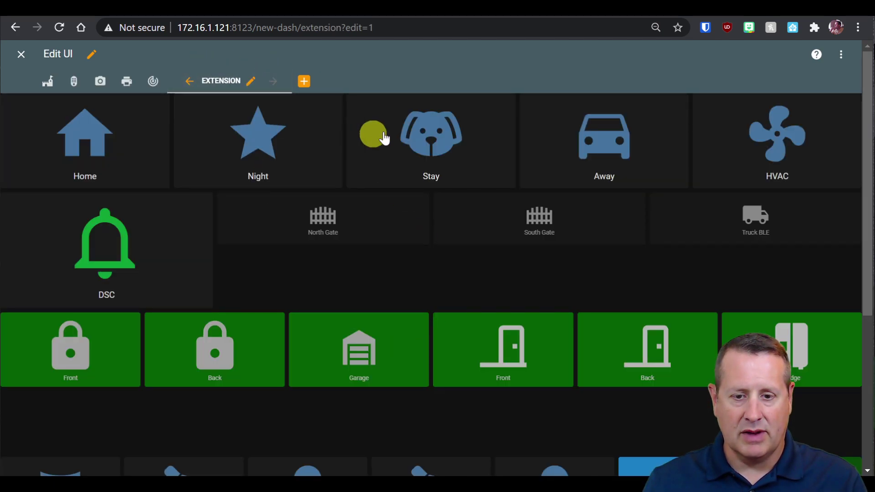
Step: Review the forum post and extension options tab, then close edit mode on the dashboard tab
{"action": "left_click", "coordinate": [15, 27]}
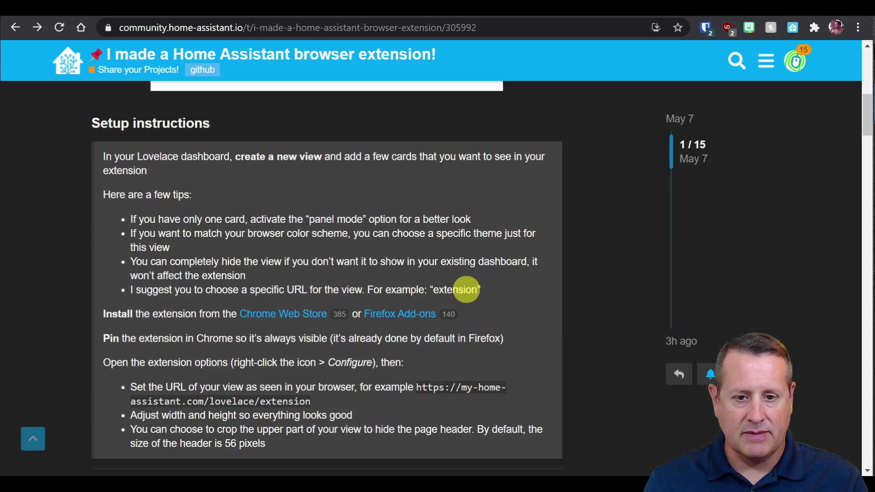
{"action": "left_click", "coordinate": [511, 15]}
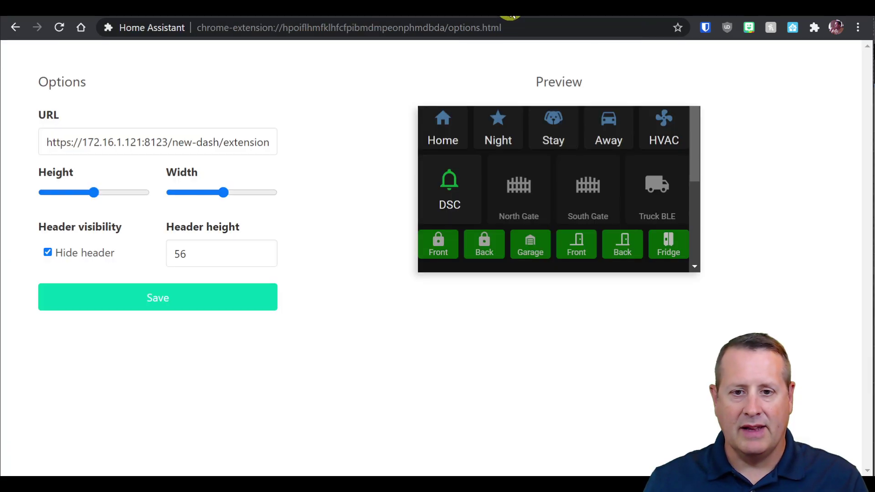
{"action": "right_click", "coordinate": [794, 32]}
{"action": "left_click", "coordinate": [803, 72]}
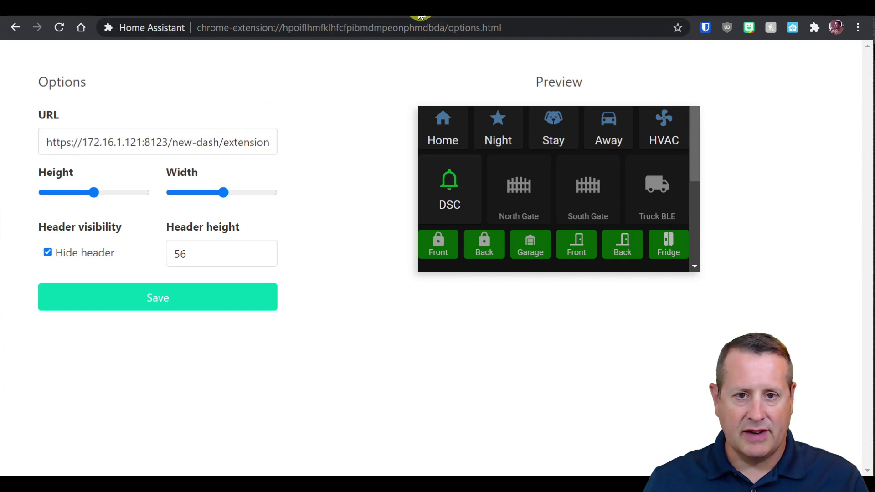
{"action": "left_click", "coordinate": [403, 18]}
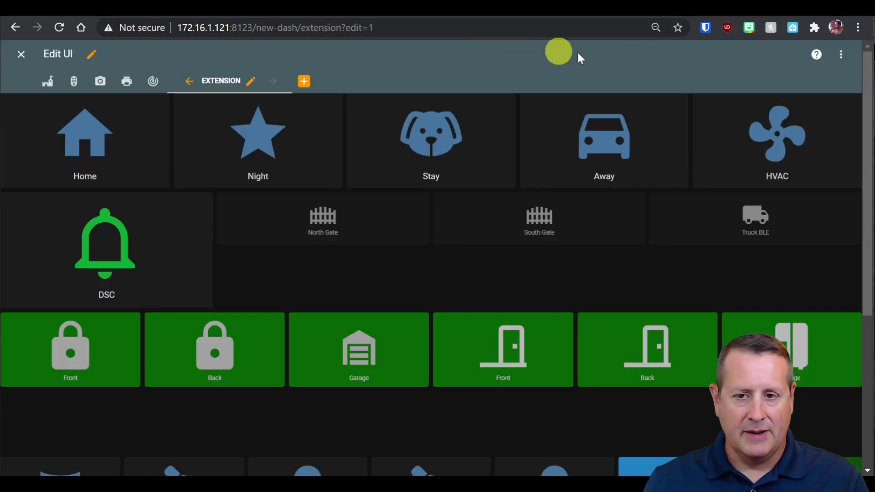
{"action": "left_click", "coordinate": [22, 55]}
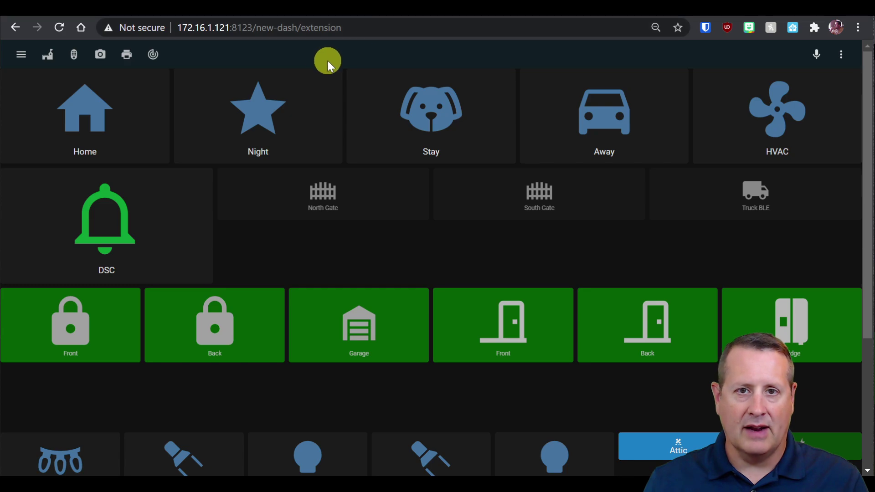
Step: Go back to the forum setup post with Alt+Left
{"action": "key", "text": "alt+Left"}
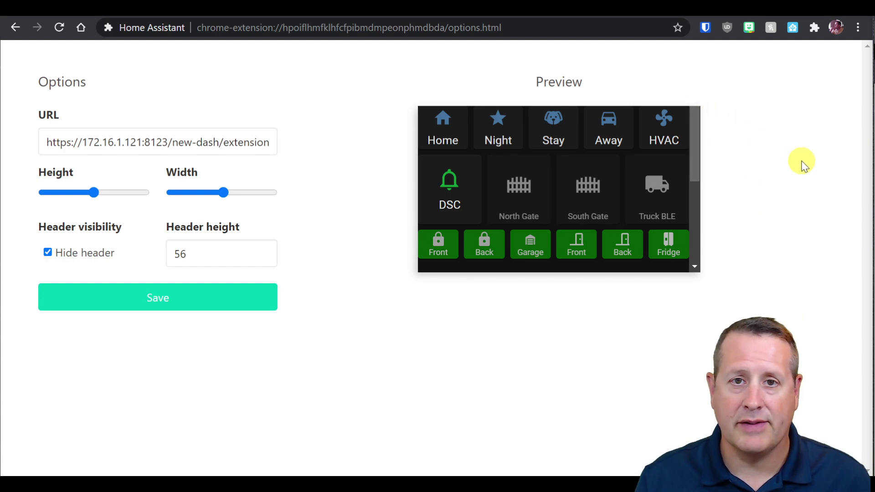
{"action": "right_click", "coordinate": [793, 27]}
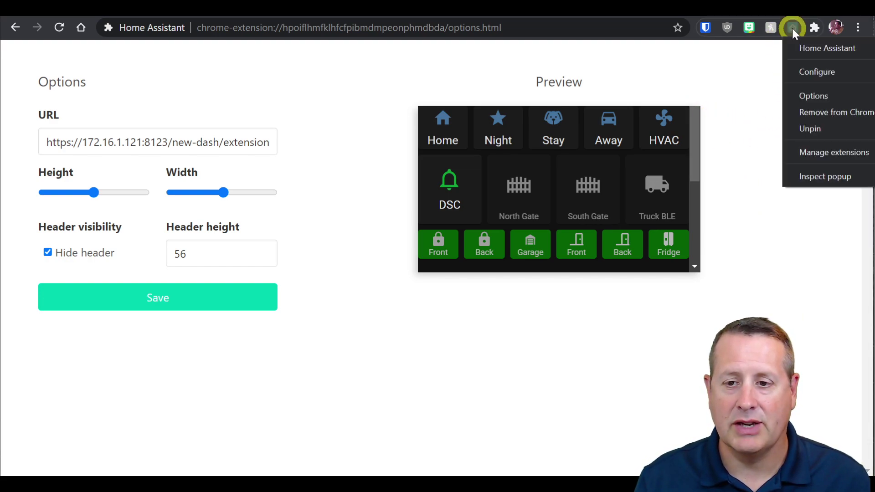
{"action": "left_click", "coordinate": [816, 68]}
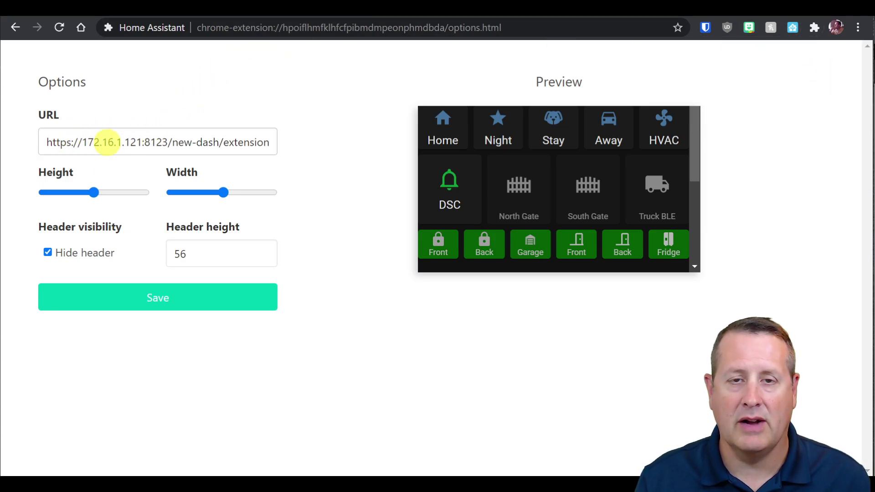